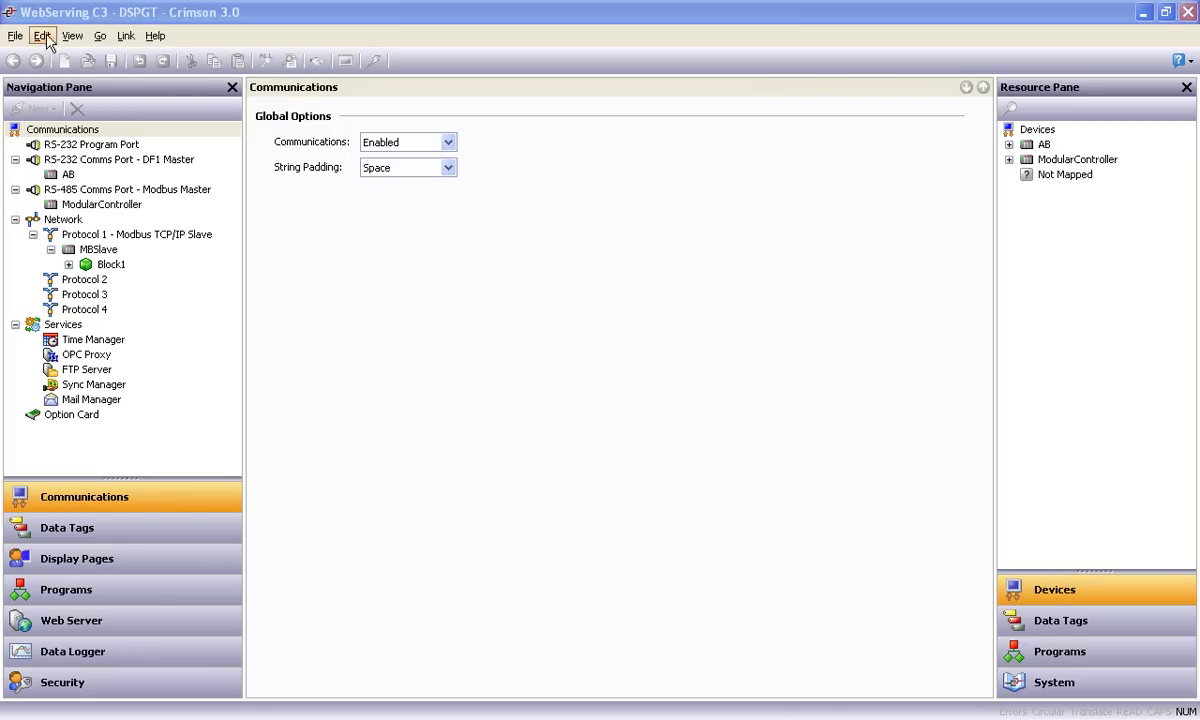
Convert the database for a G3 Series G315 (1024 x 768) HMI and save it as G315.
{"action": "left_click", "coordinate": [16, 40]}
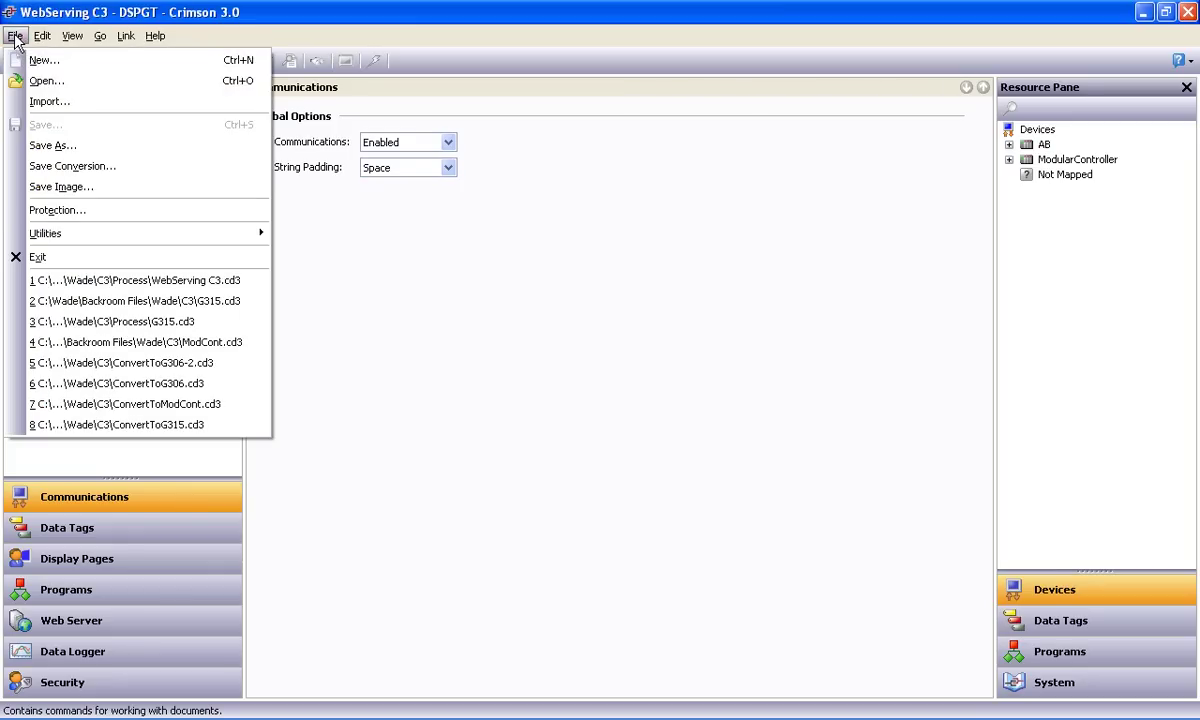
{"action": "left_click", "coordinate": [120, 170]}
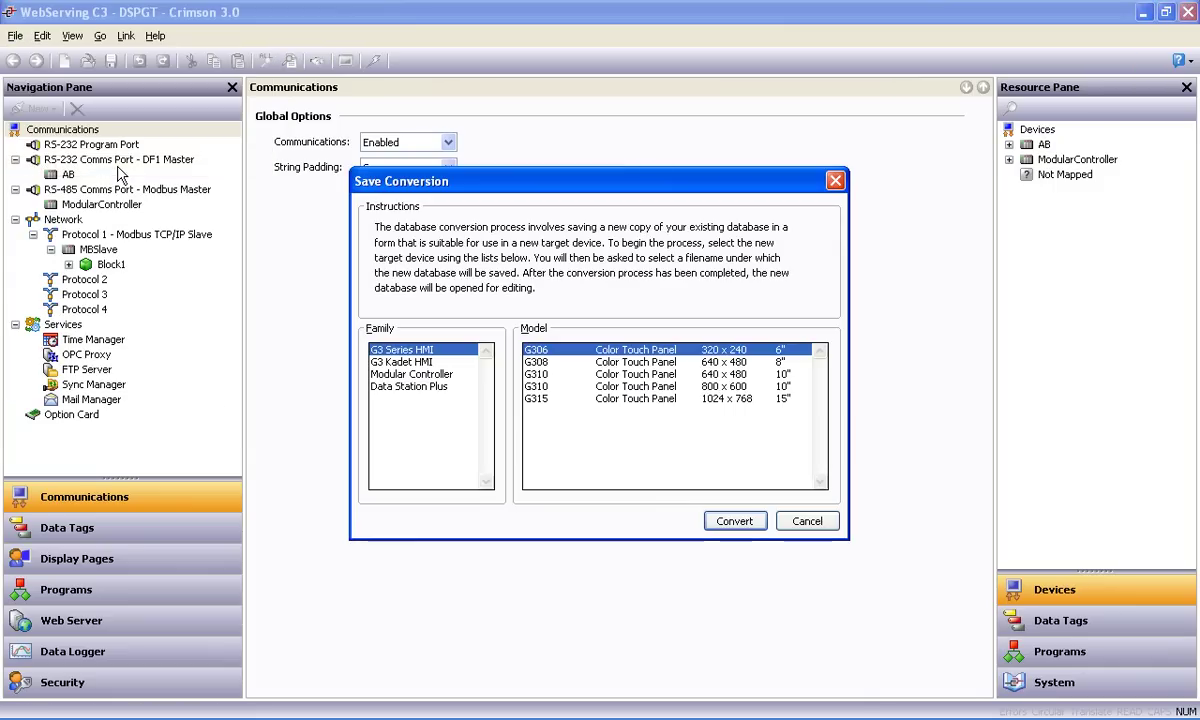
{"action": "left_click", "coordinate": [401, 361]}
{"action": "left_click", "coordinate": [414, 374]}
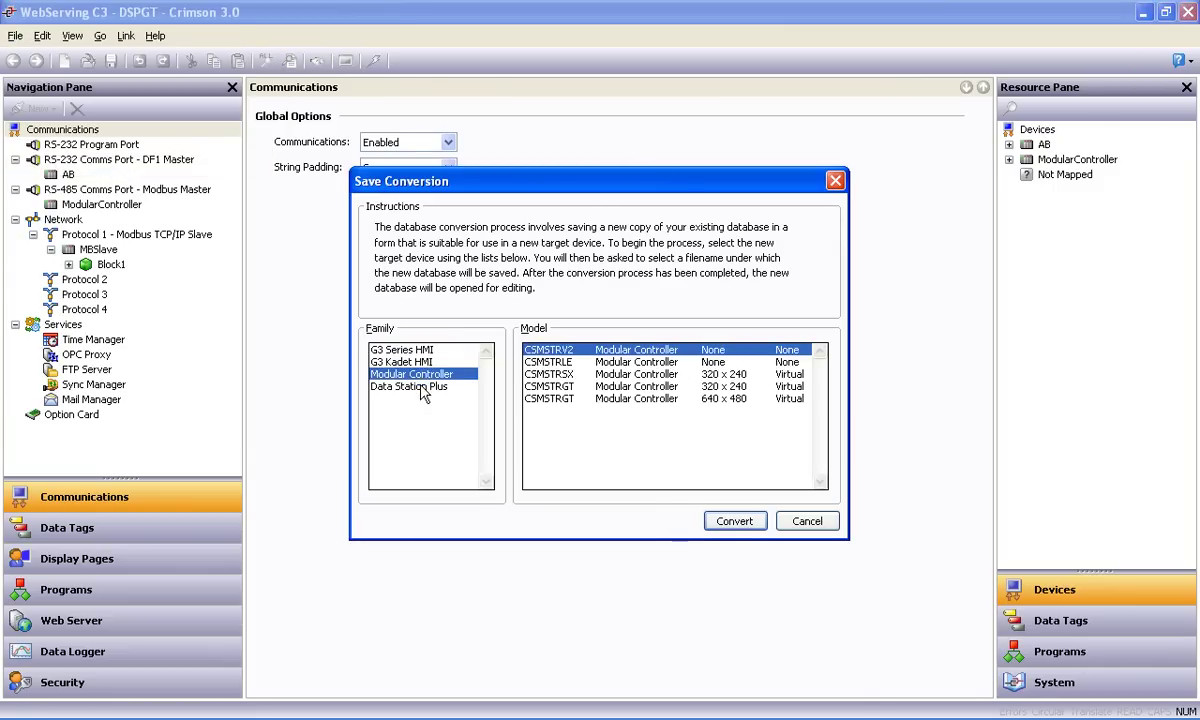
{"action": "left_click", "coordinate": [422, 385]}
{"action": "left_click", "coordinate": [424, 374]}
{"action": "left_click", "coordinate": [423, 361]}
{"action": "left_click", "coordinate": [421, 350]}
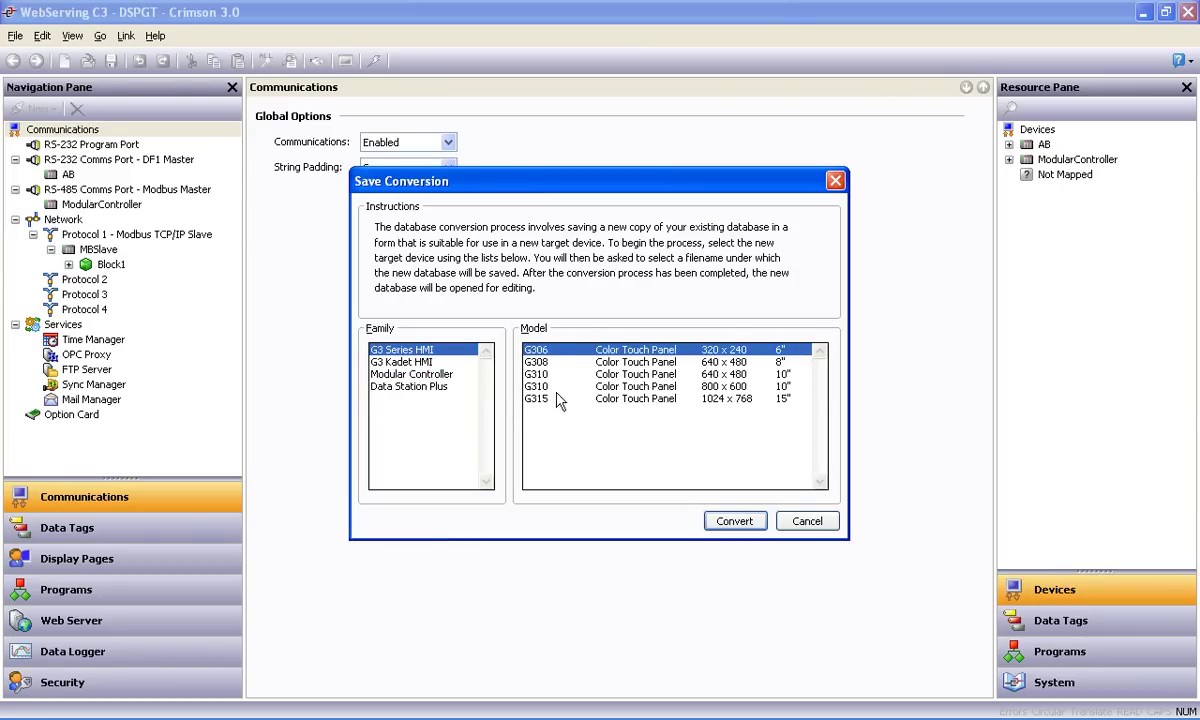
{"action": "left_click", "coordinate": [633, 399]}
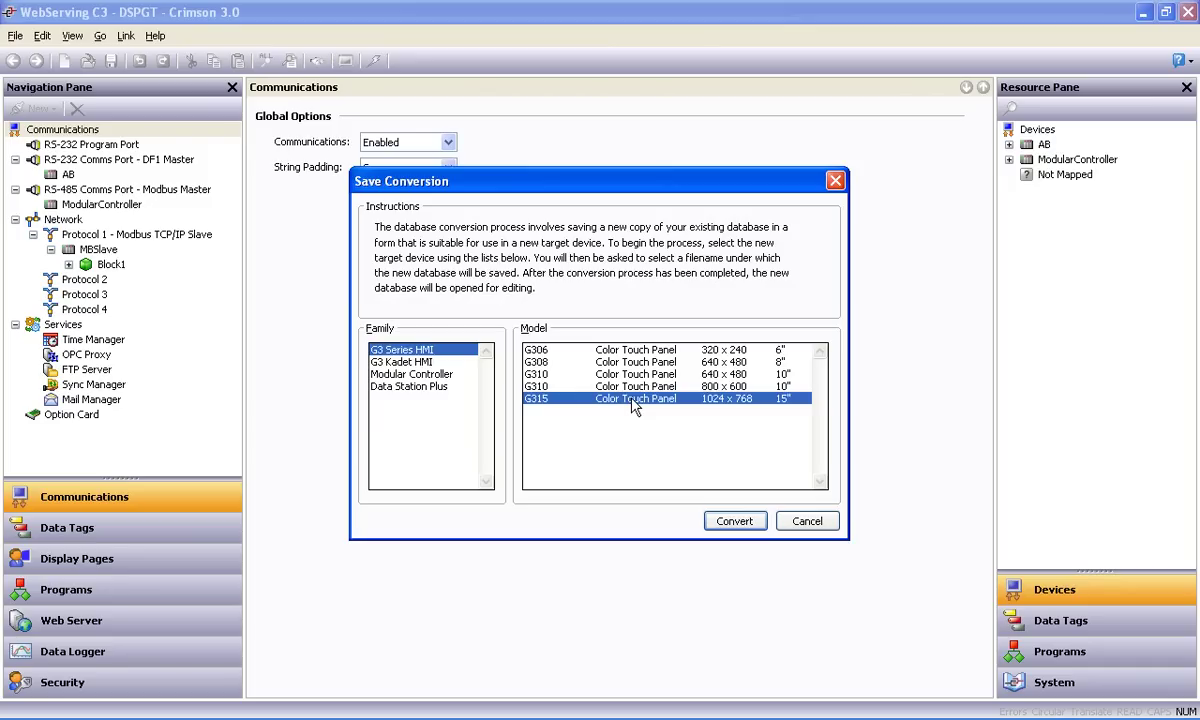
{"action": "left_click", "coordinate": [733, 521]}
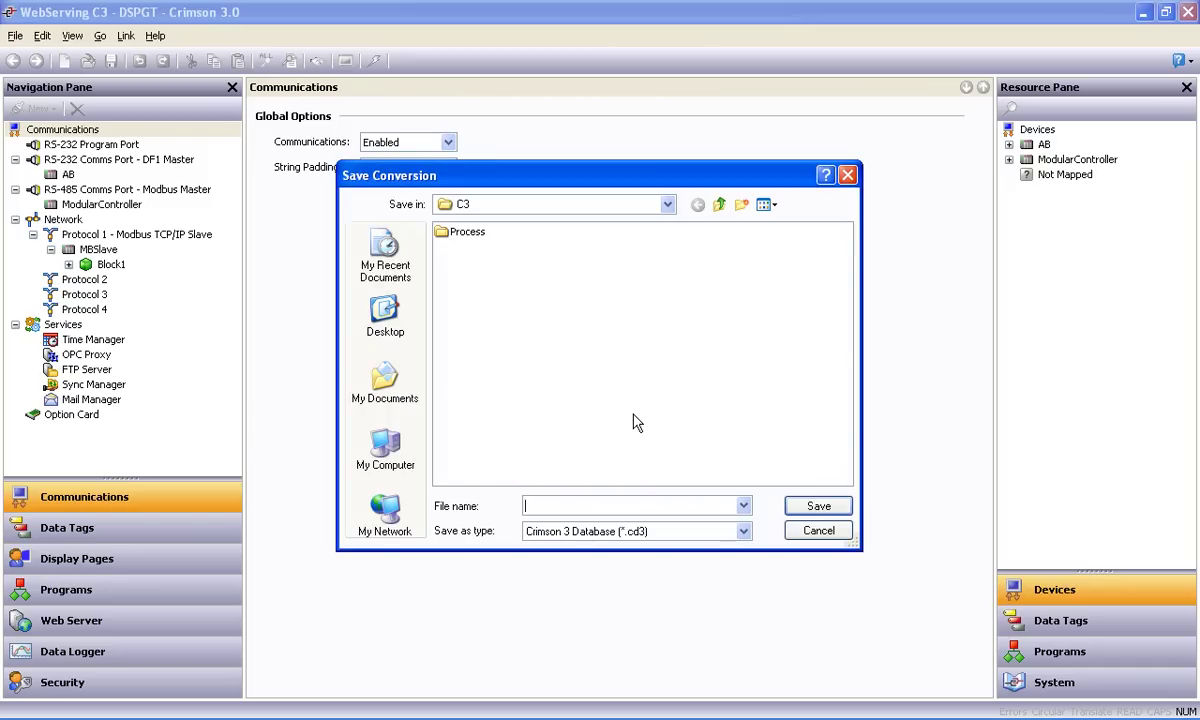
{"action": "type", "text": "G315"}
{"action": "left_click", "coordinate": [810, 505]}
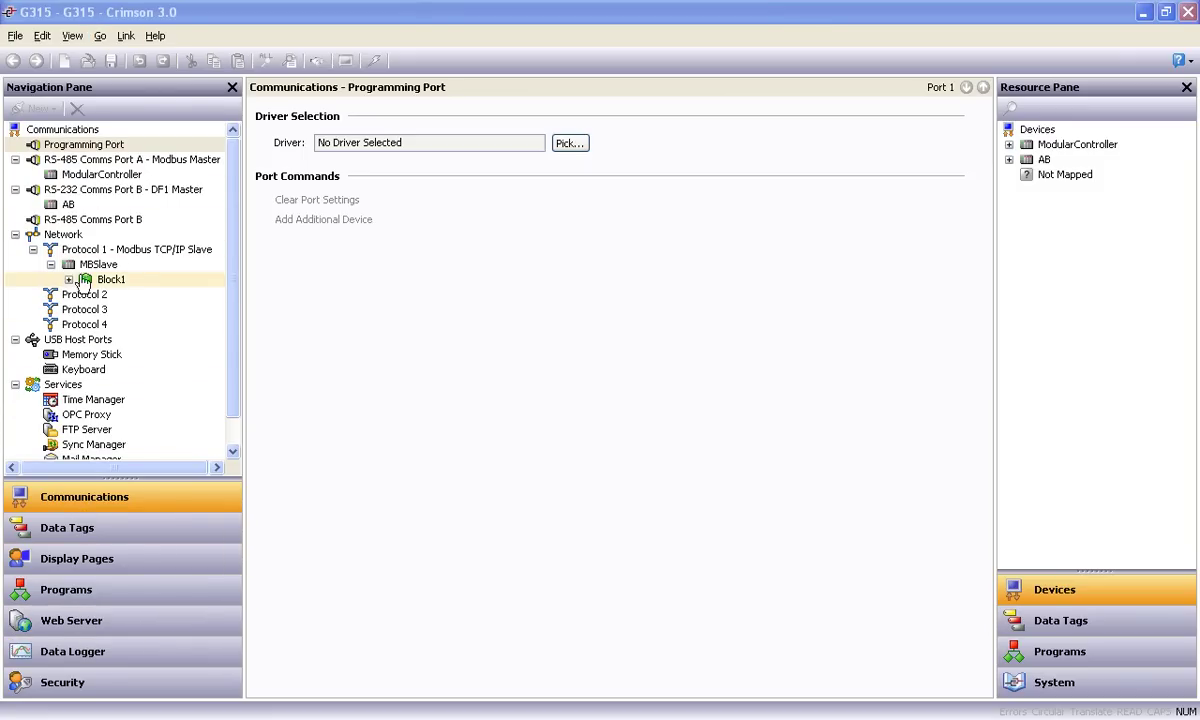
Inspect the converted Data Tags, Display Pages, Web Server and Data Logger sections.
{"action": "left_click", "coordinate": [84, 530]}
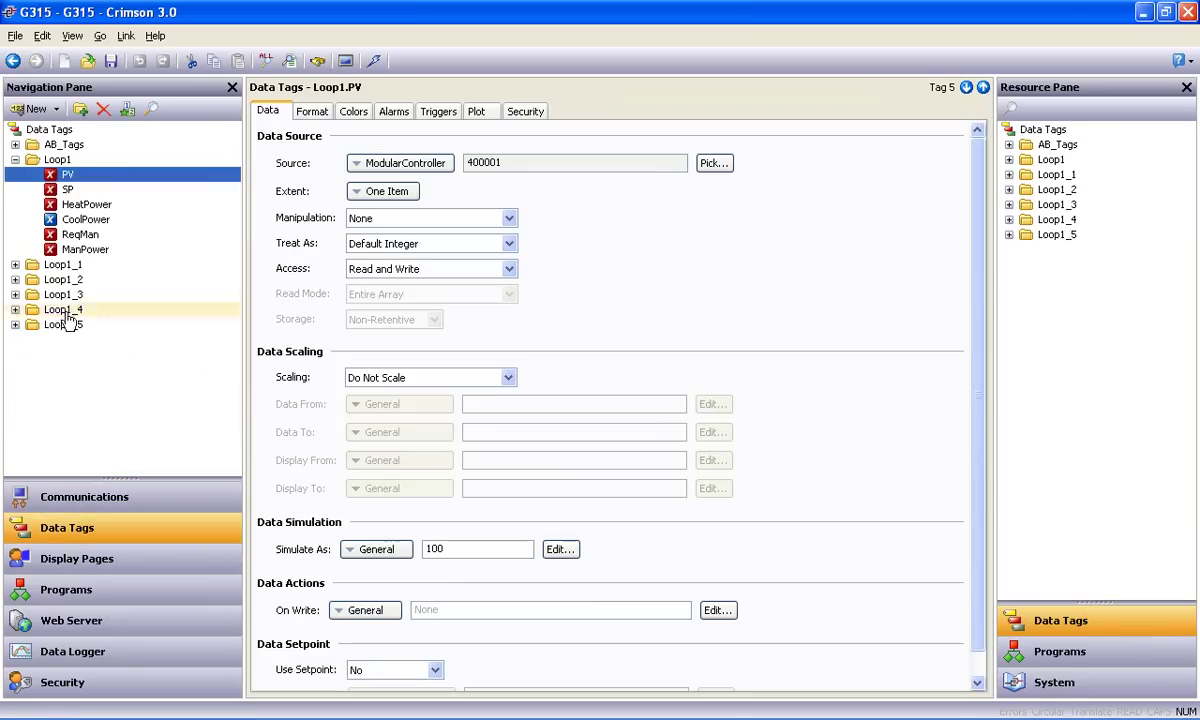
{"action": "left_click", "coordinate": [77, 566]}
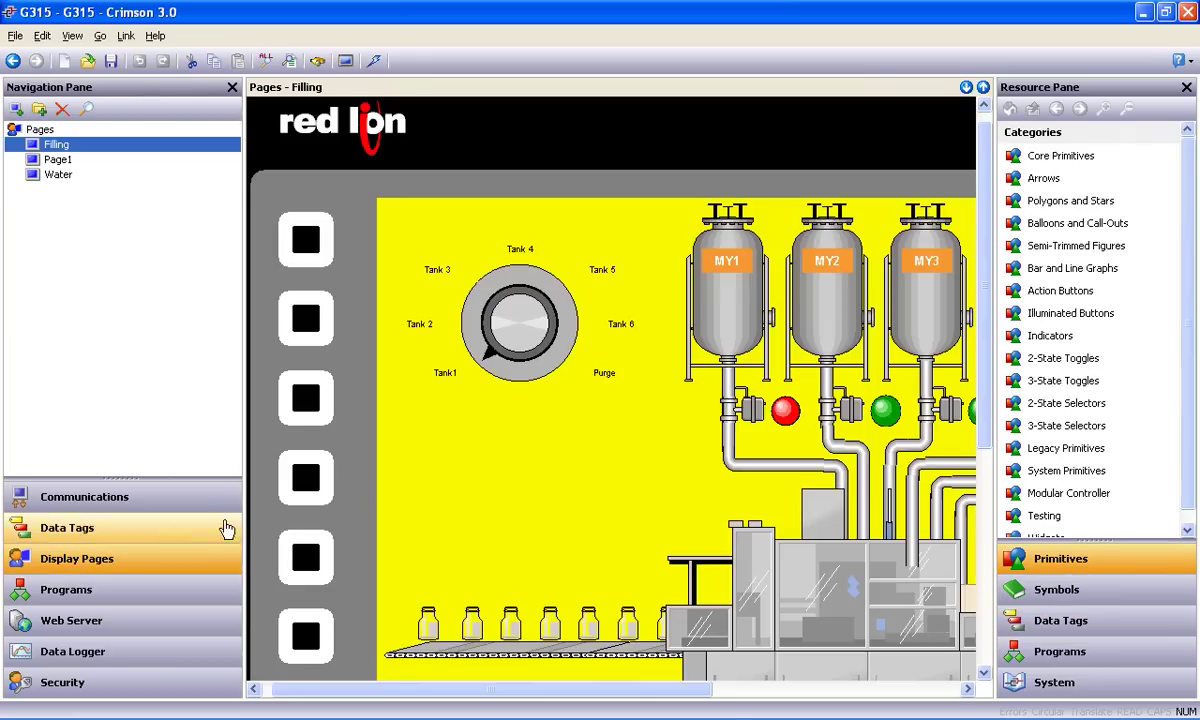
{"action": "left_click", "coordinate": [102, 620]}
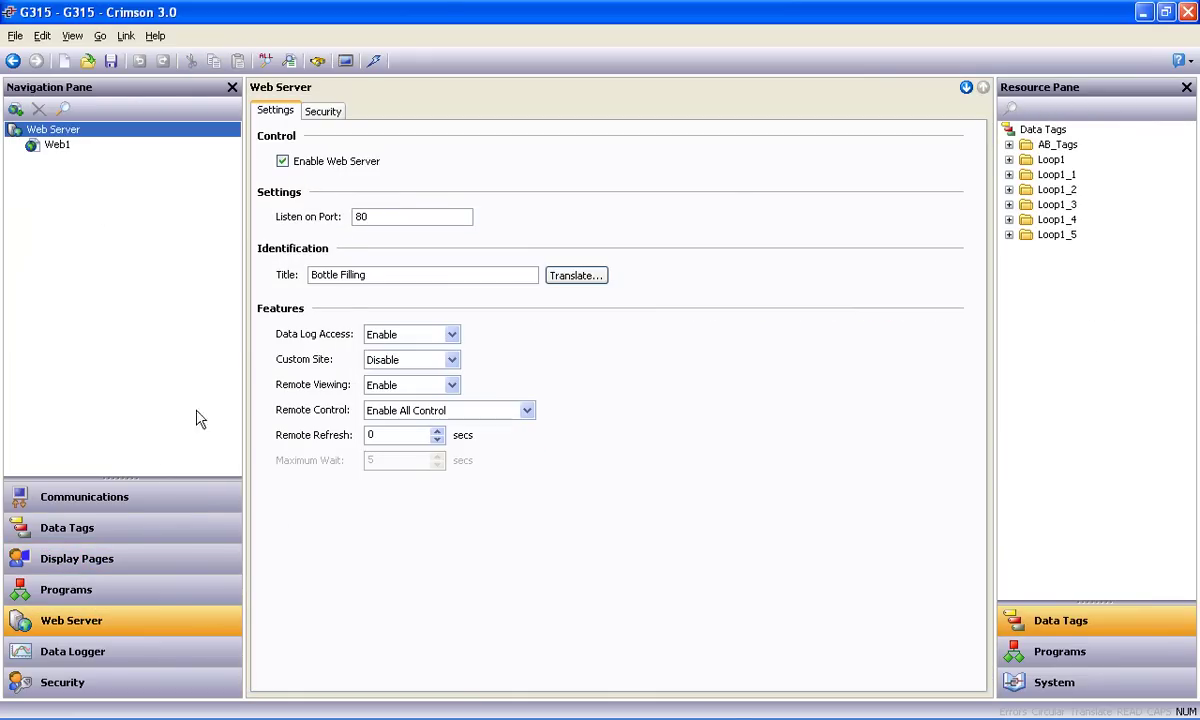
{"action": "left_click", "coordinate": [84, 654]}
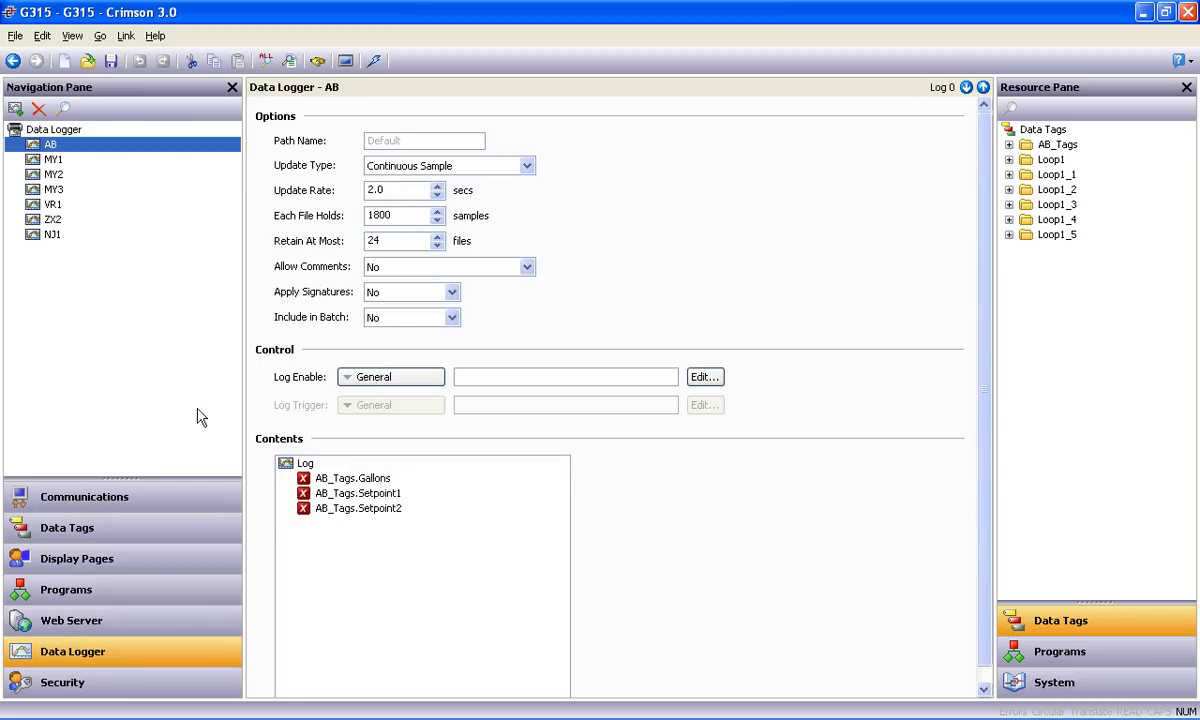
{"action": "left_click", "coordinate": [375, 63]}
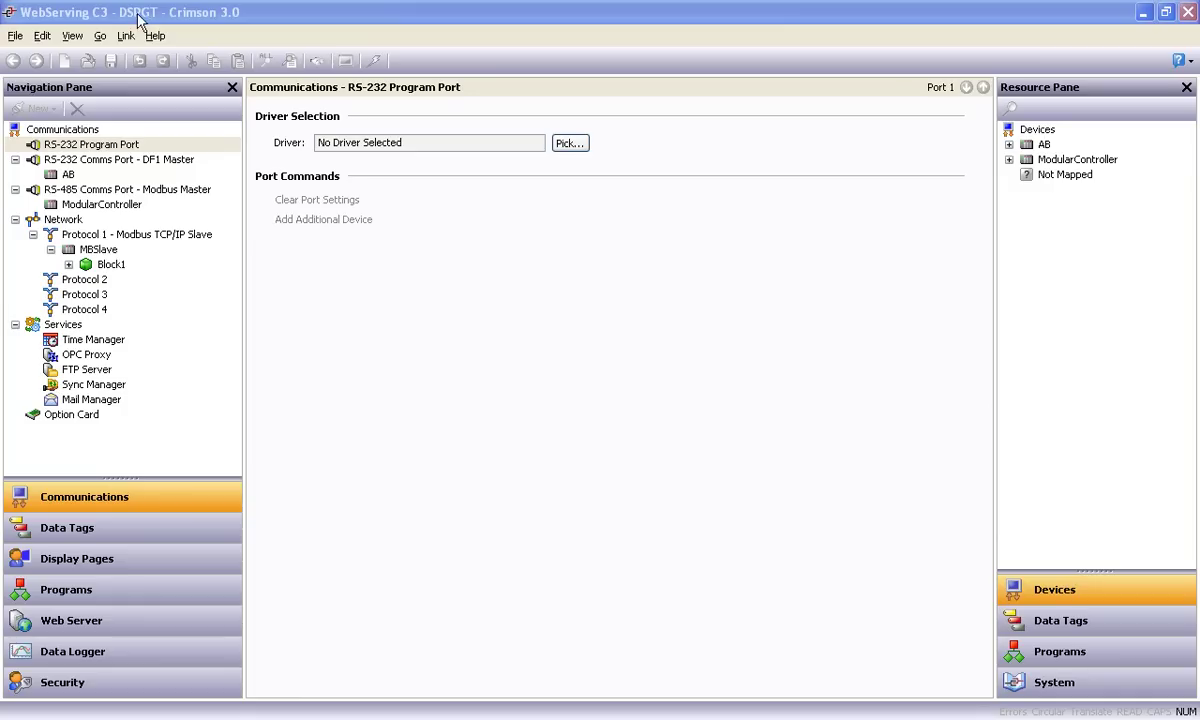
Convert the database to a Modular Controller CSMSTRSX and save it as MC.
{"action": "left_click", "coordinate": [16, 36]}
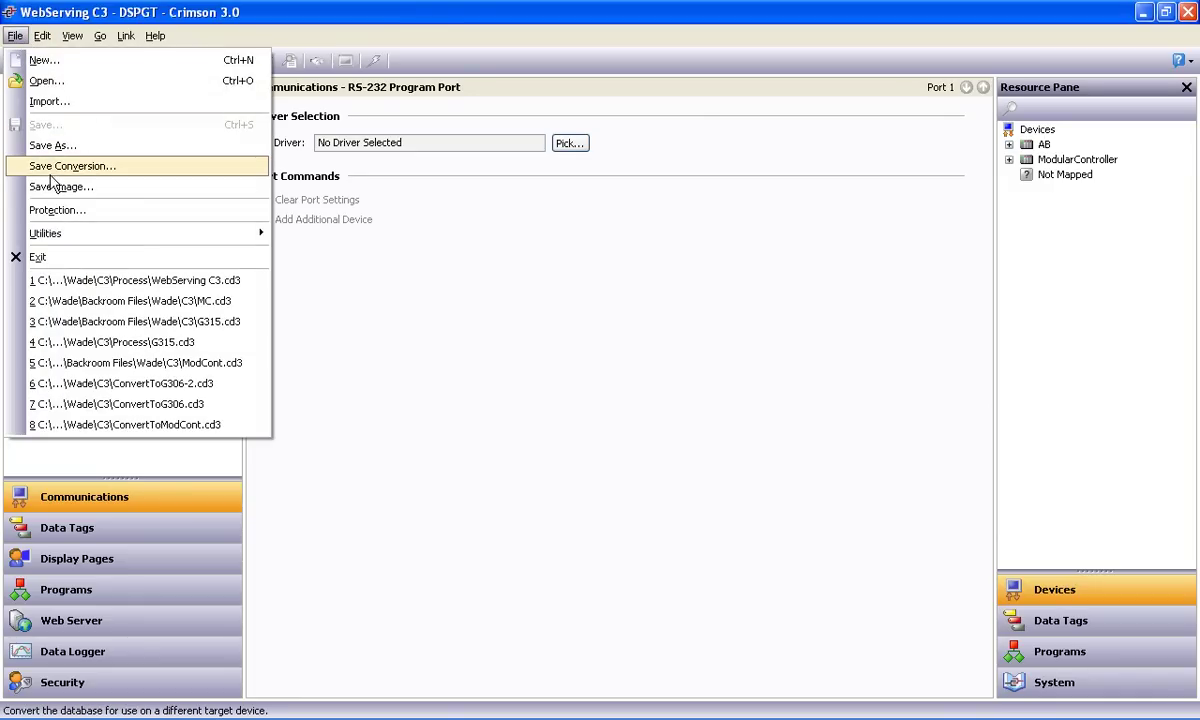
{"action": "left_click", "coordinate": [136, 168]}
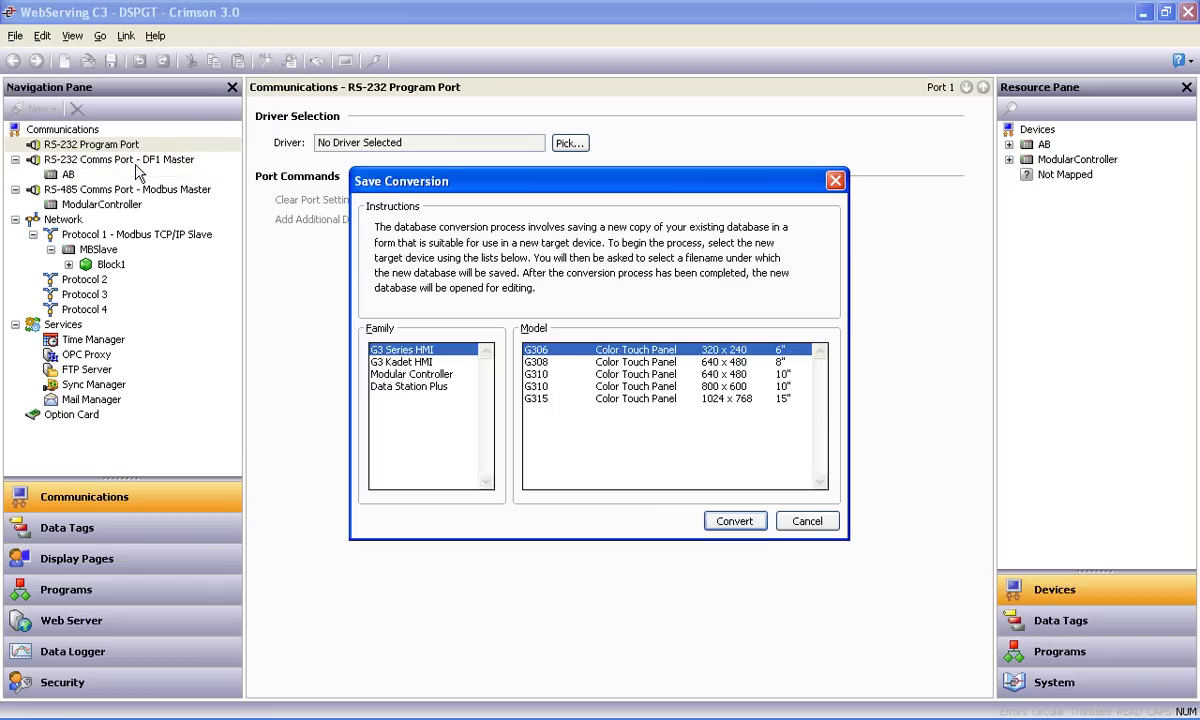
{"action": "left_click", "coordinate": [441, 375]}
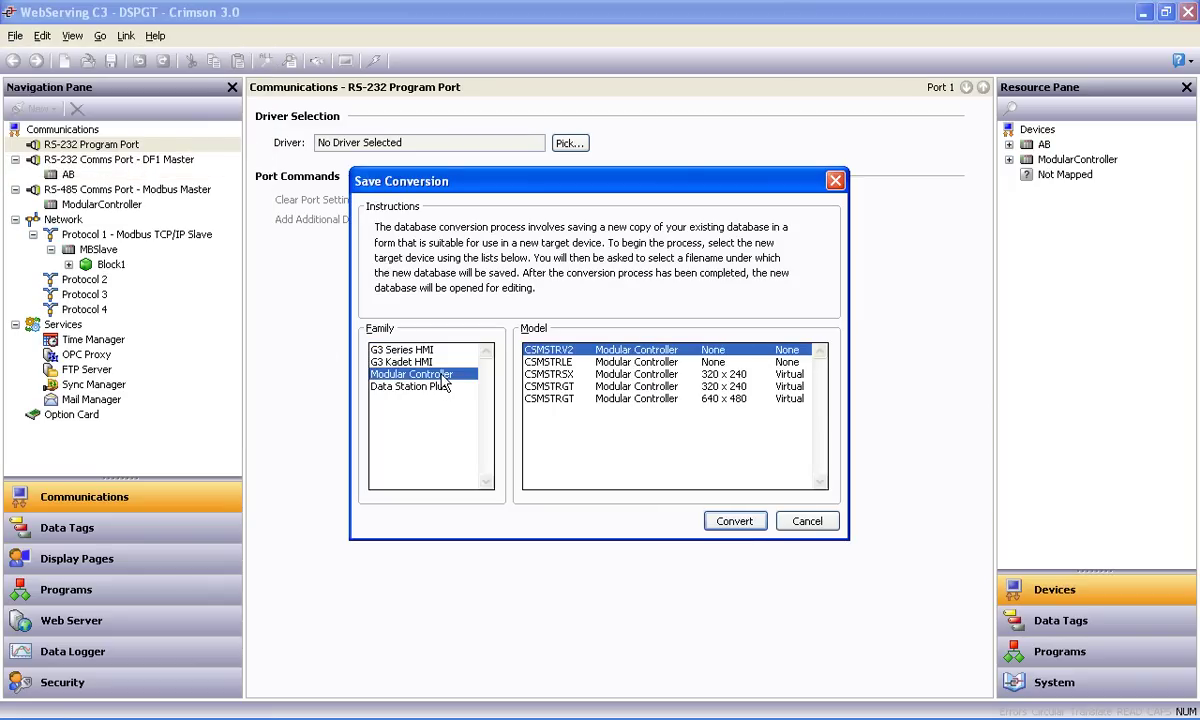
{"action": "left_click", "coordinate": [553, 375]}
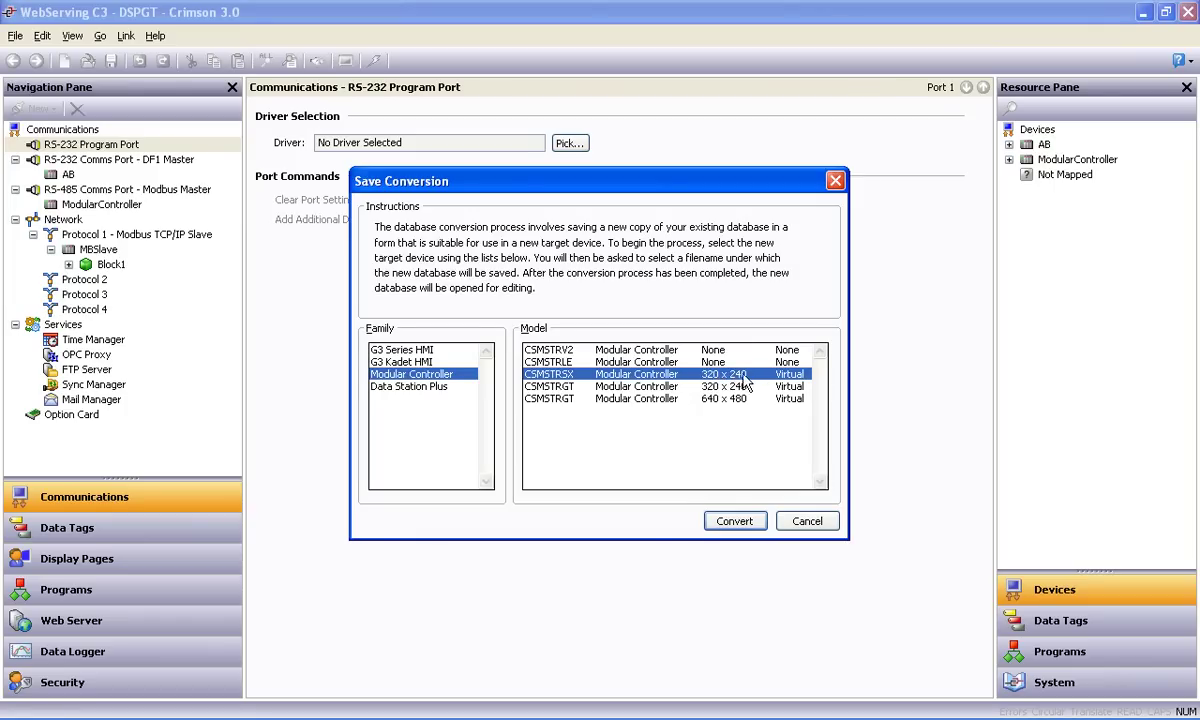
{"action": "left_click", "coordinate": [734, 521]}
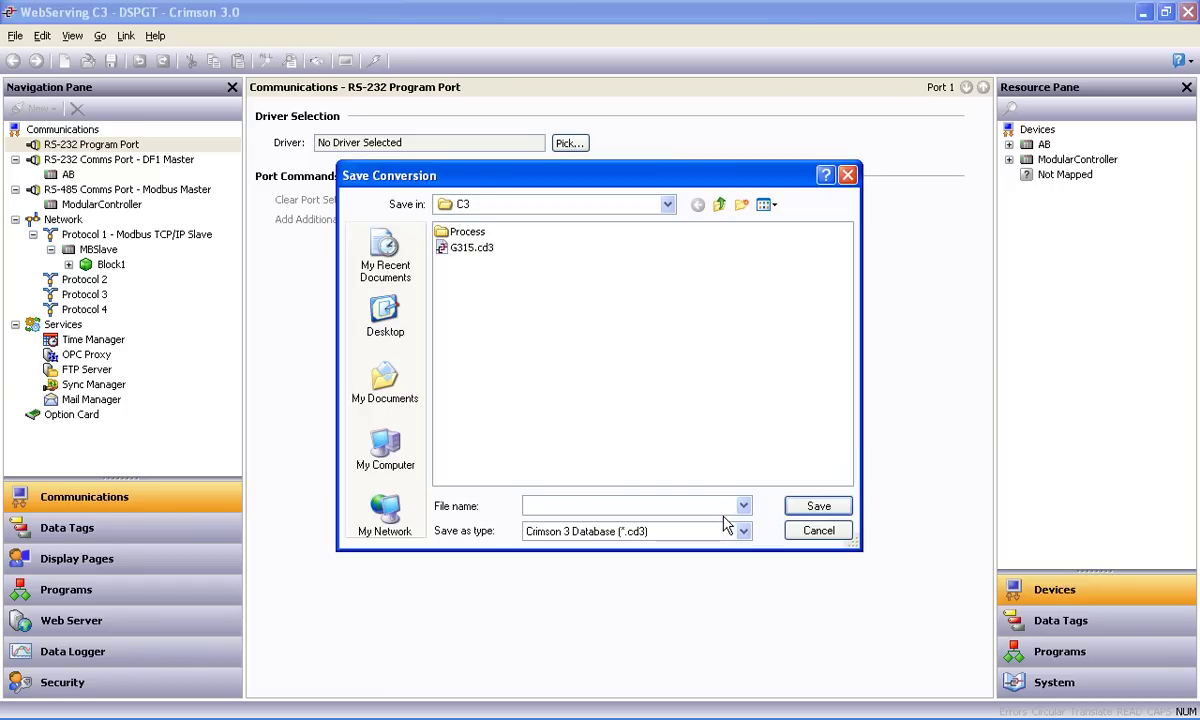
{"action": "type", "text": "MC"}
{"action": "key", "text": "Return"}
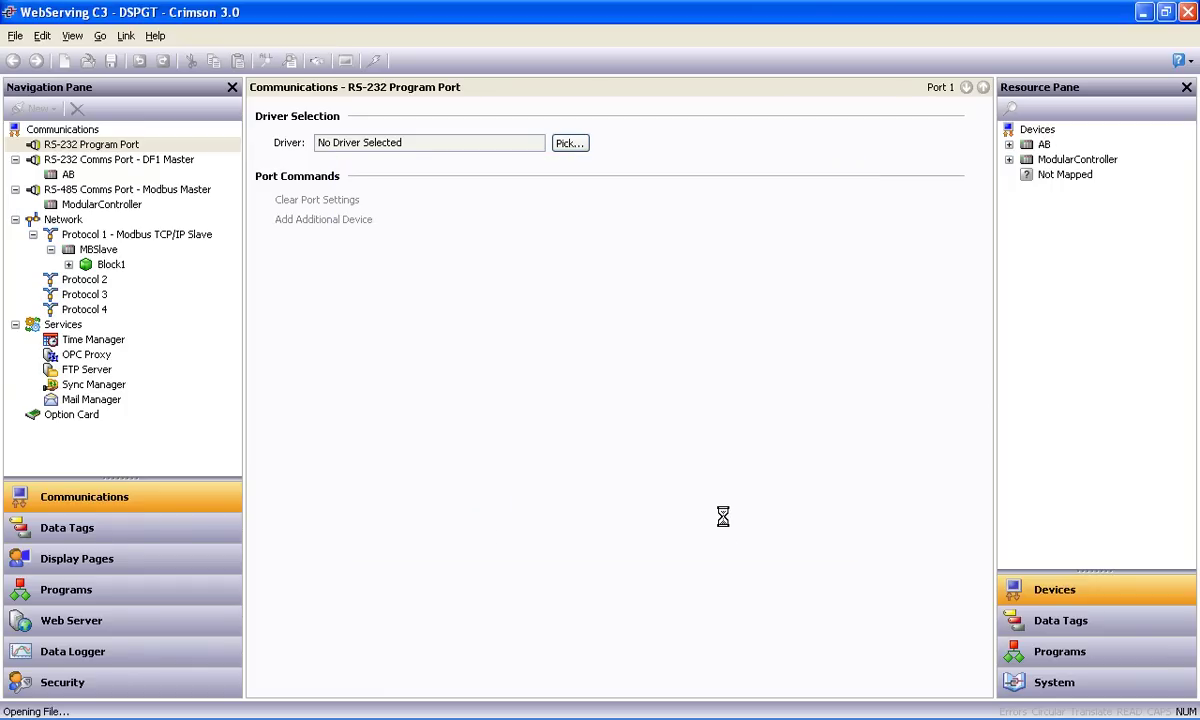
{"action": "key", "text": "Return"}
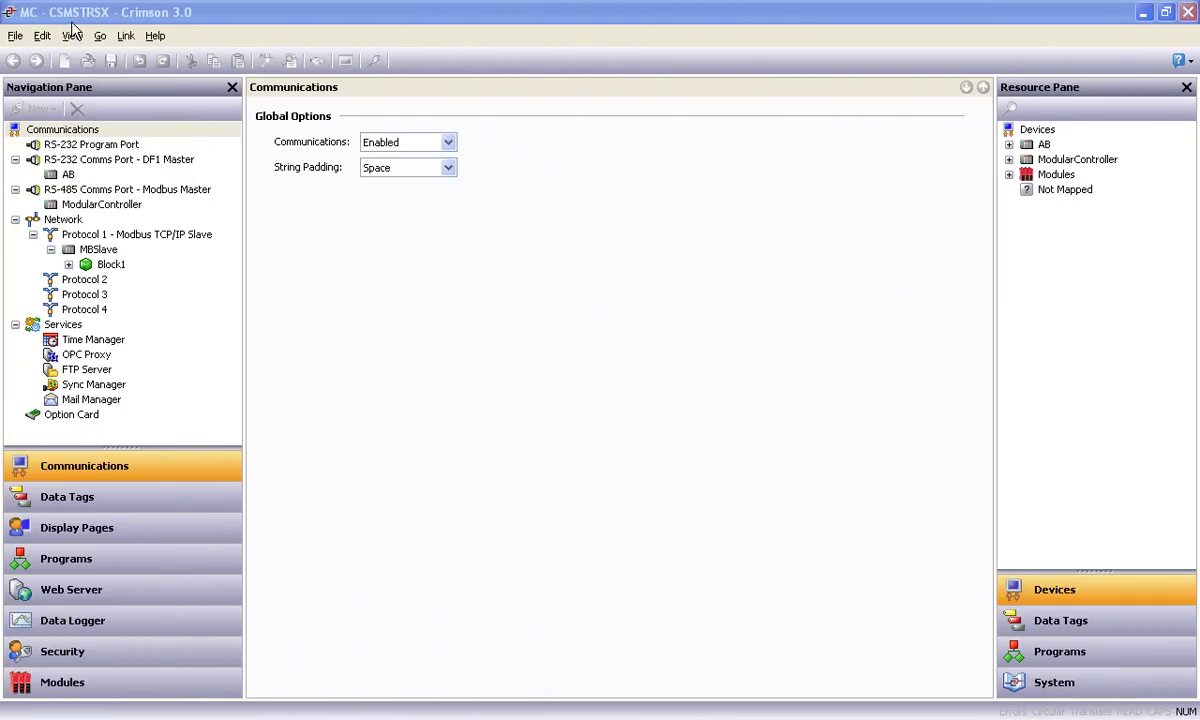
Add a CSPID1 module in the controller's Modules section.
{"action": "left_click", "coordinate": [86, 684]}
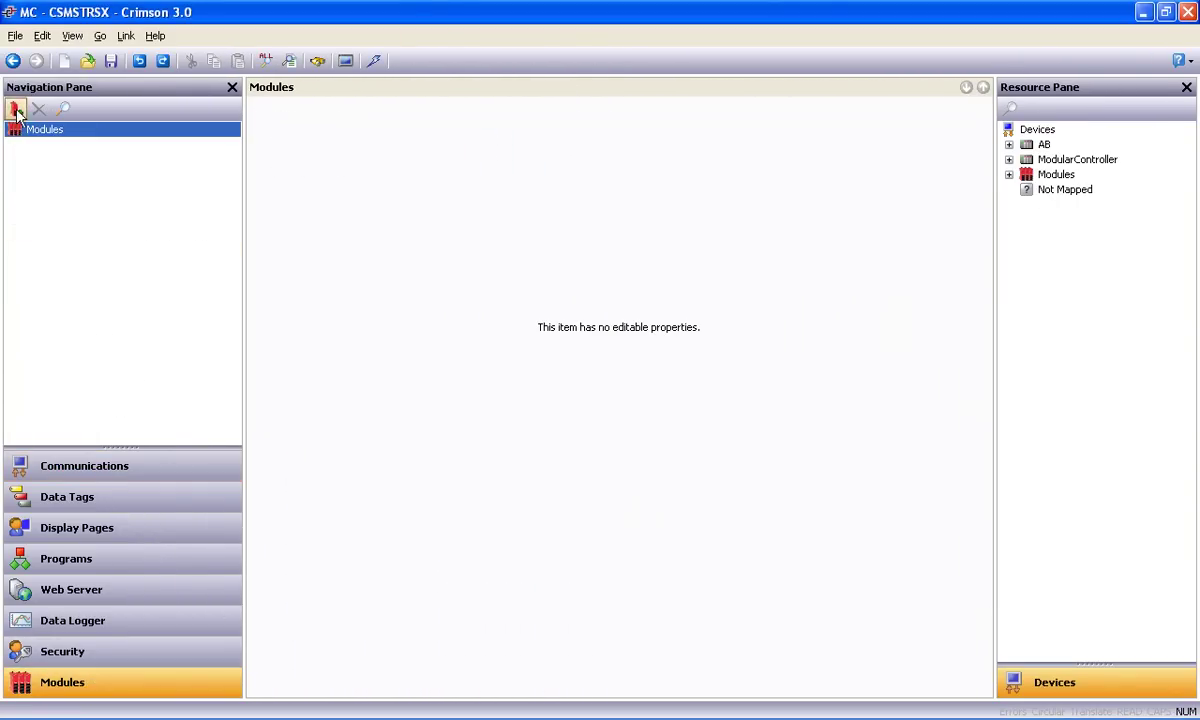
{"action": "left_click", "coordinate": [17, 113]}
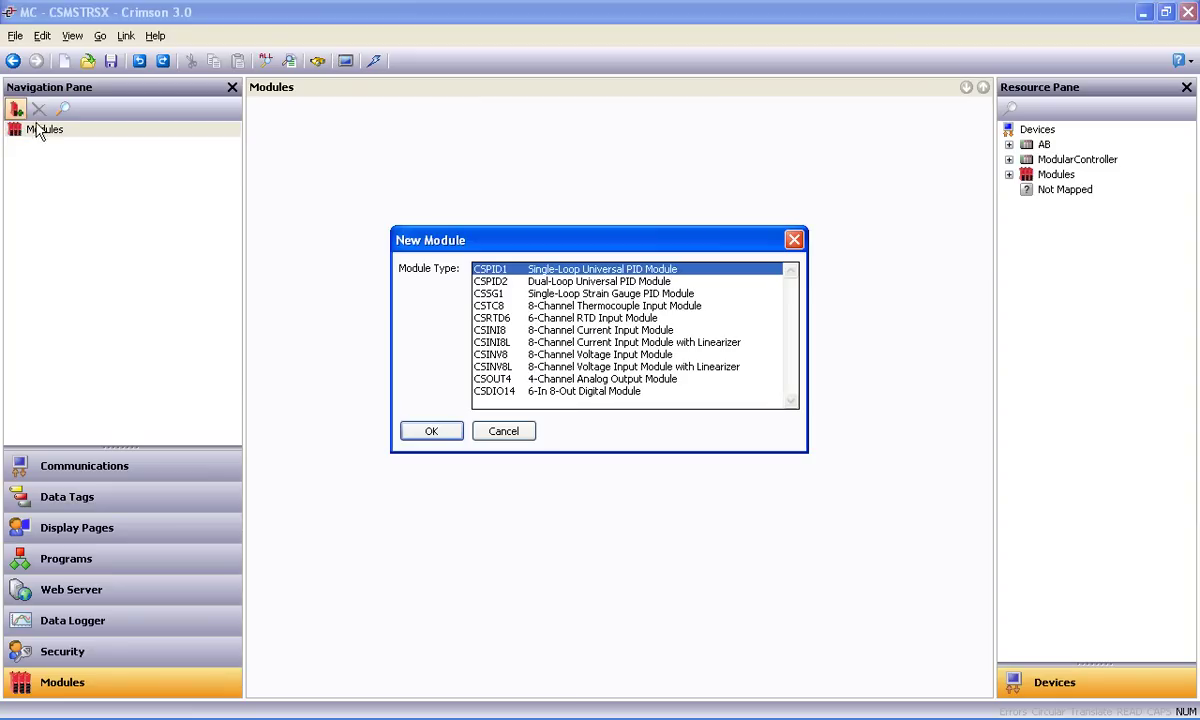
{"action": "left_click", "coordinate": [420, 428]}
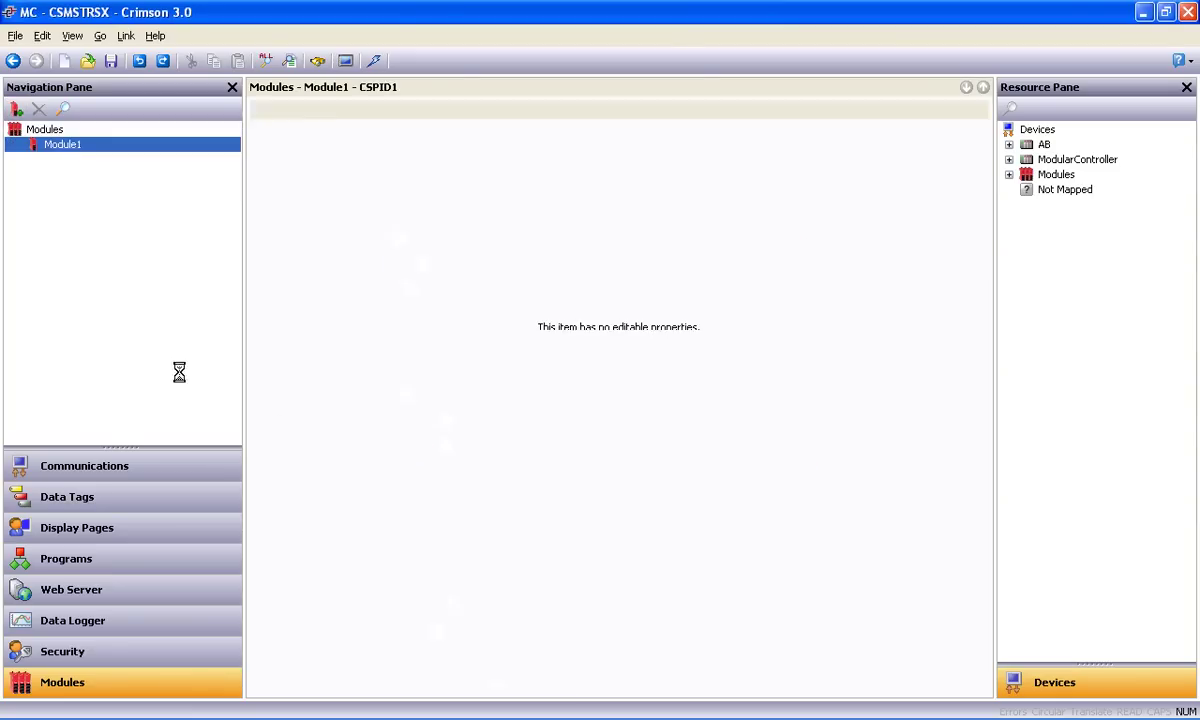
Review Communications, Data Tags, Web Server and Data Logger, ending on the Filling display page.
{"action": "left_click", "coordinate": [88, 466]}
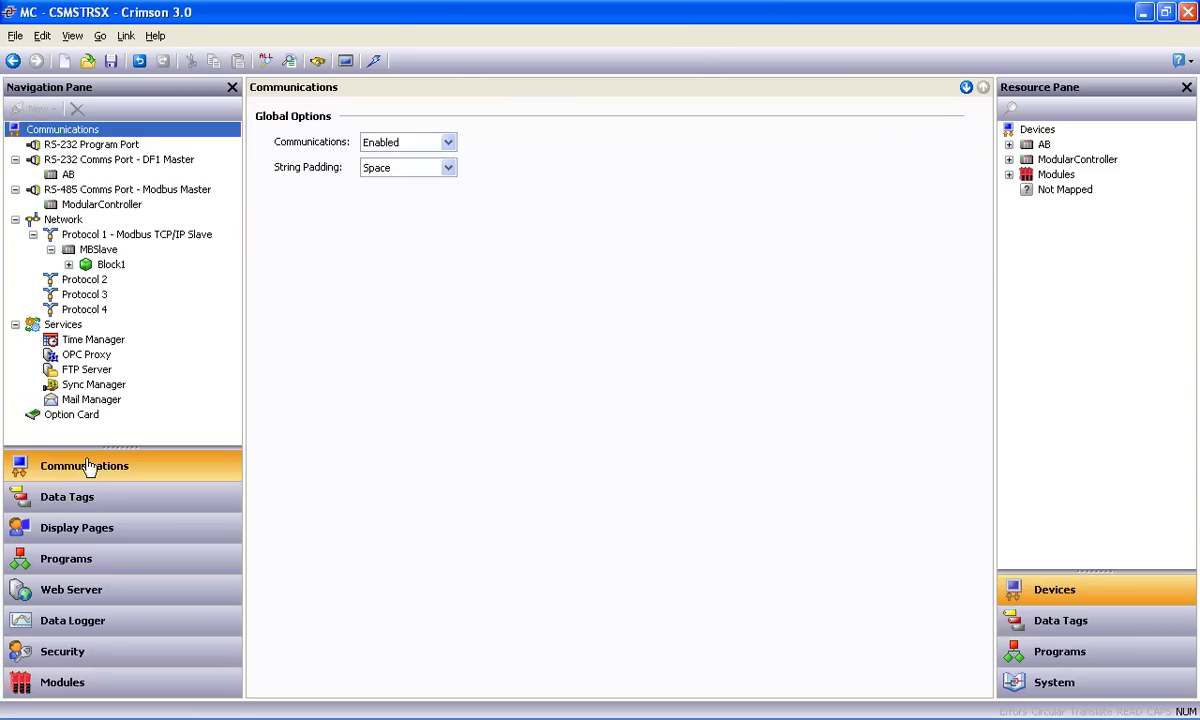
{"action": "left_click", "coordinate": [78, 500]}
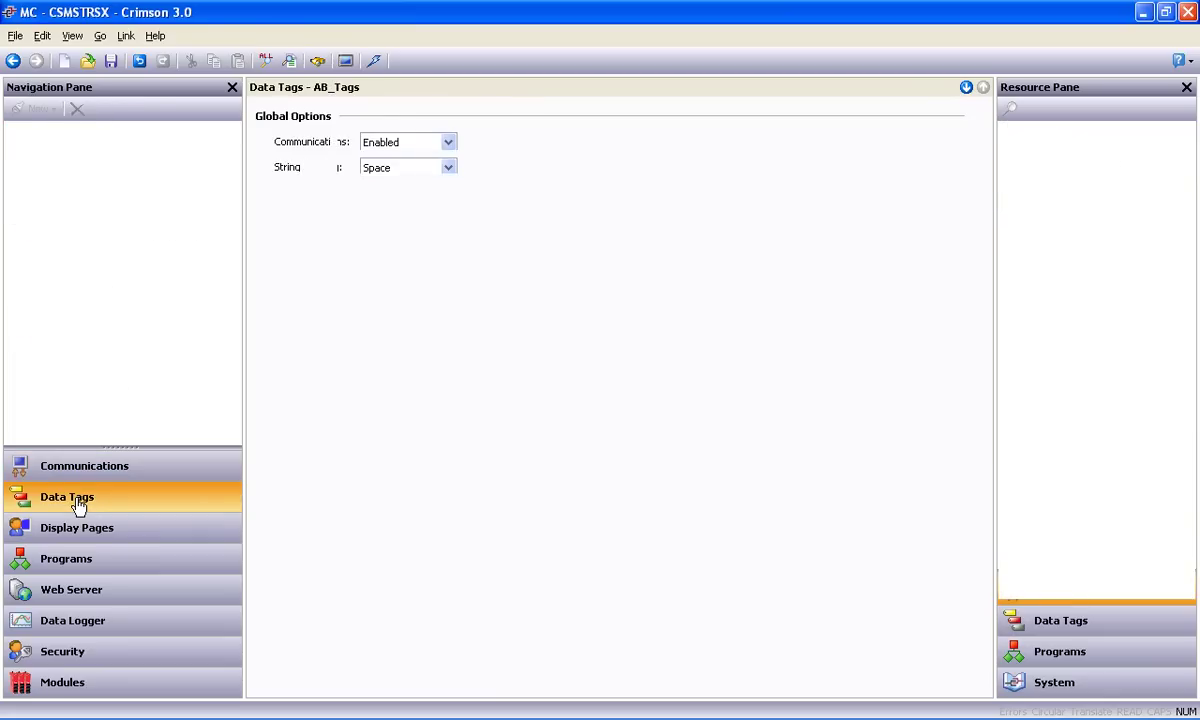
{"action": "left_click", "coordinate": [82, 594]}
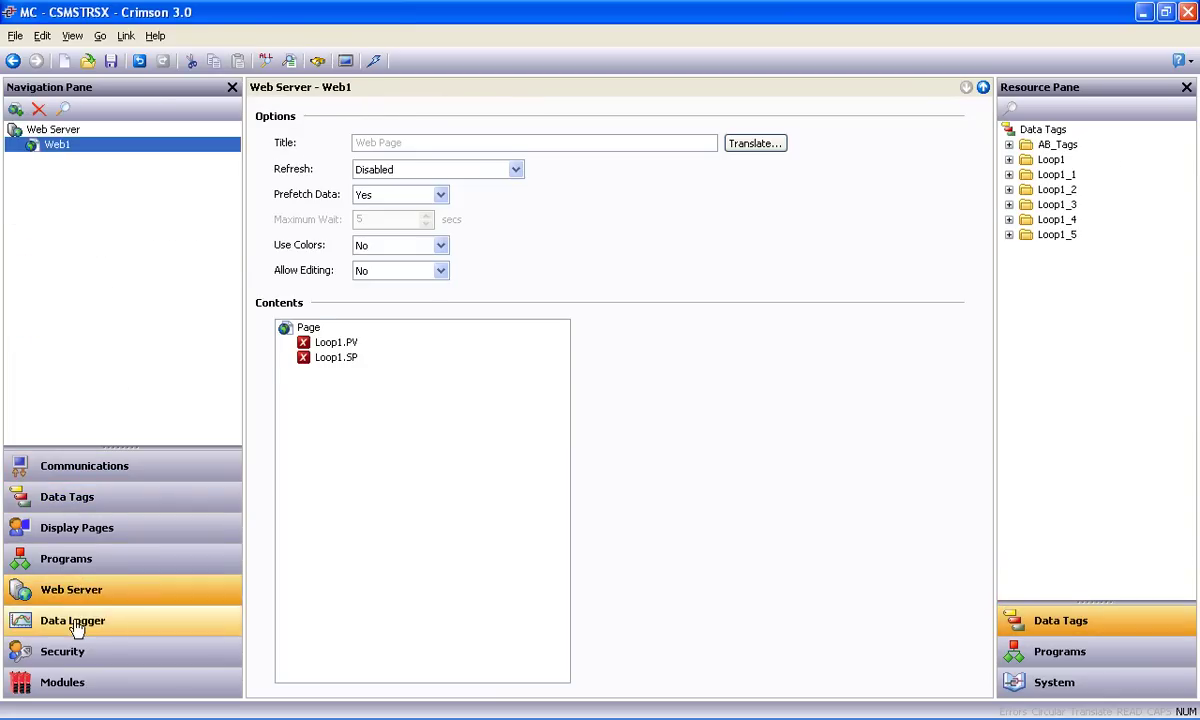
{"action": "left_click", "coordinate": [72, 625]}
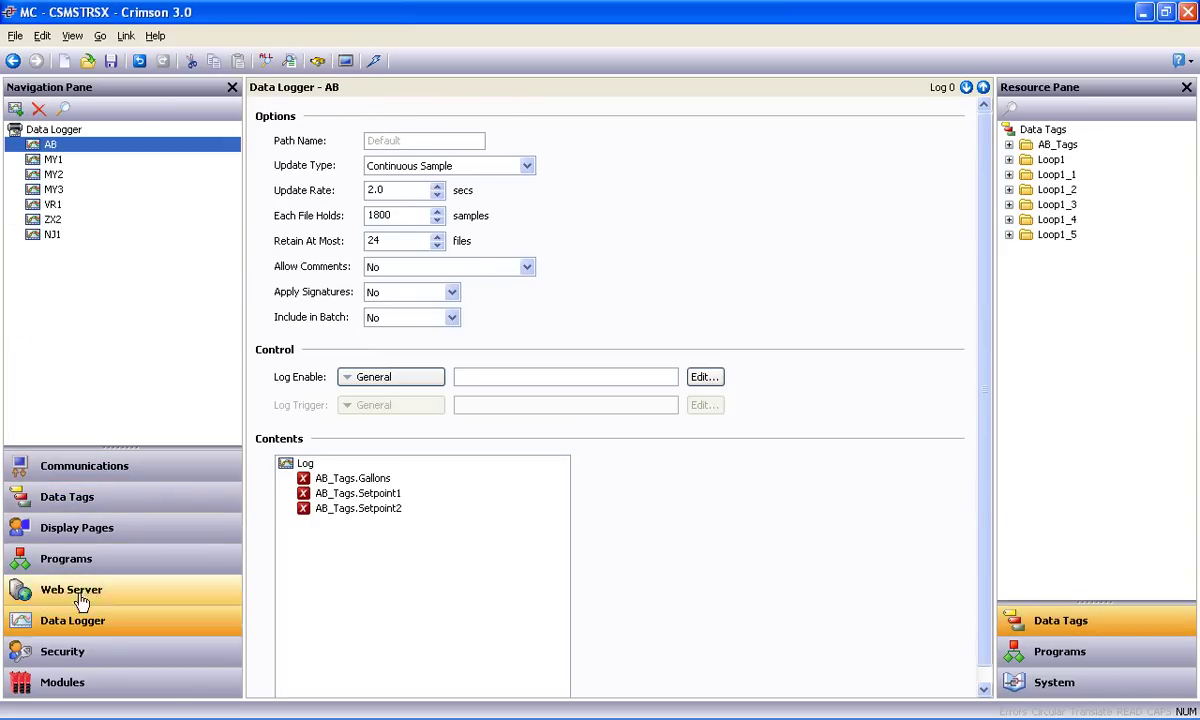
{"action": "left_click", "coordinate": [92, 530]}
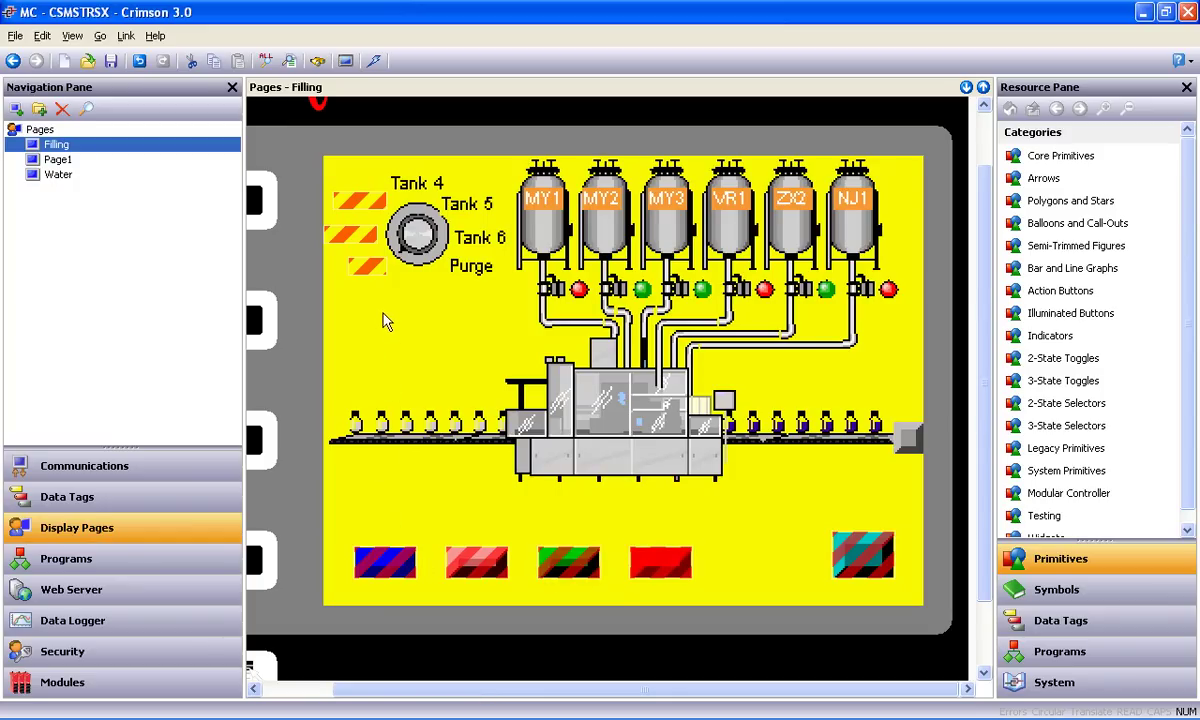
Enlarge the small striped label boxes beside the tank dial so the Tank1 label shows.
{"action": "left_click", "coordinate": [358, 200]}
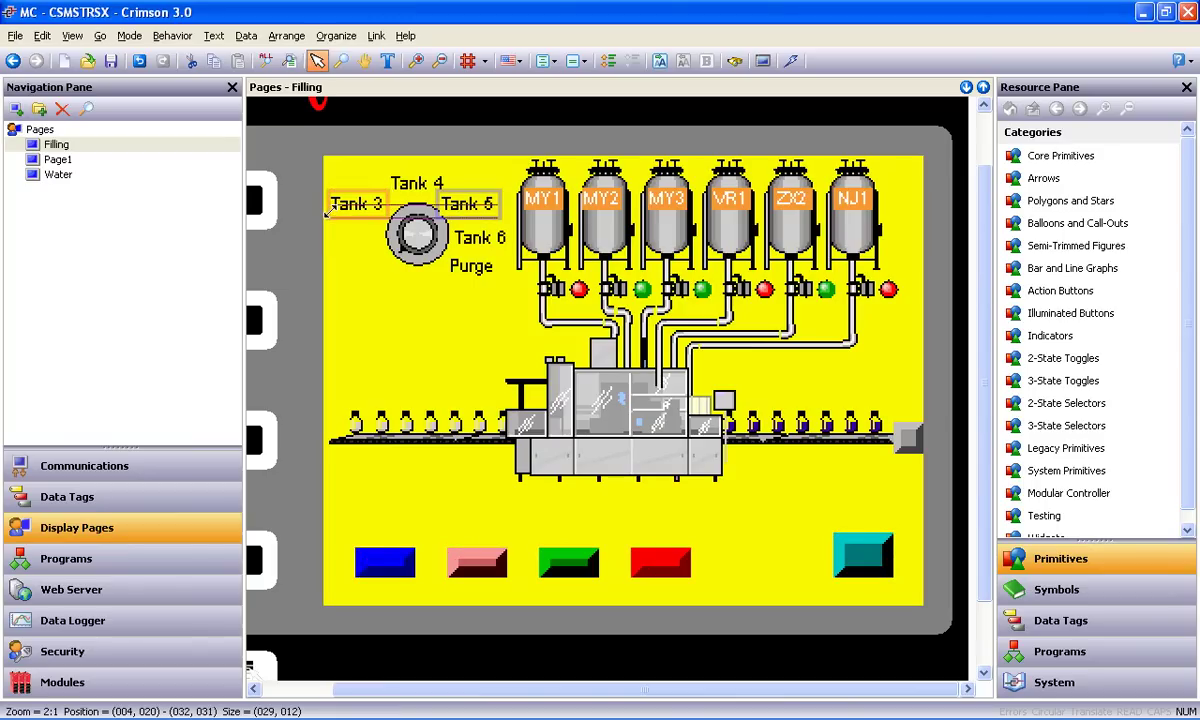
{"action": "left_click", "coordinate": [352, 235]}
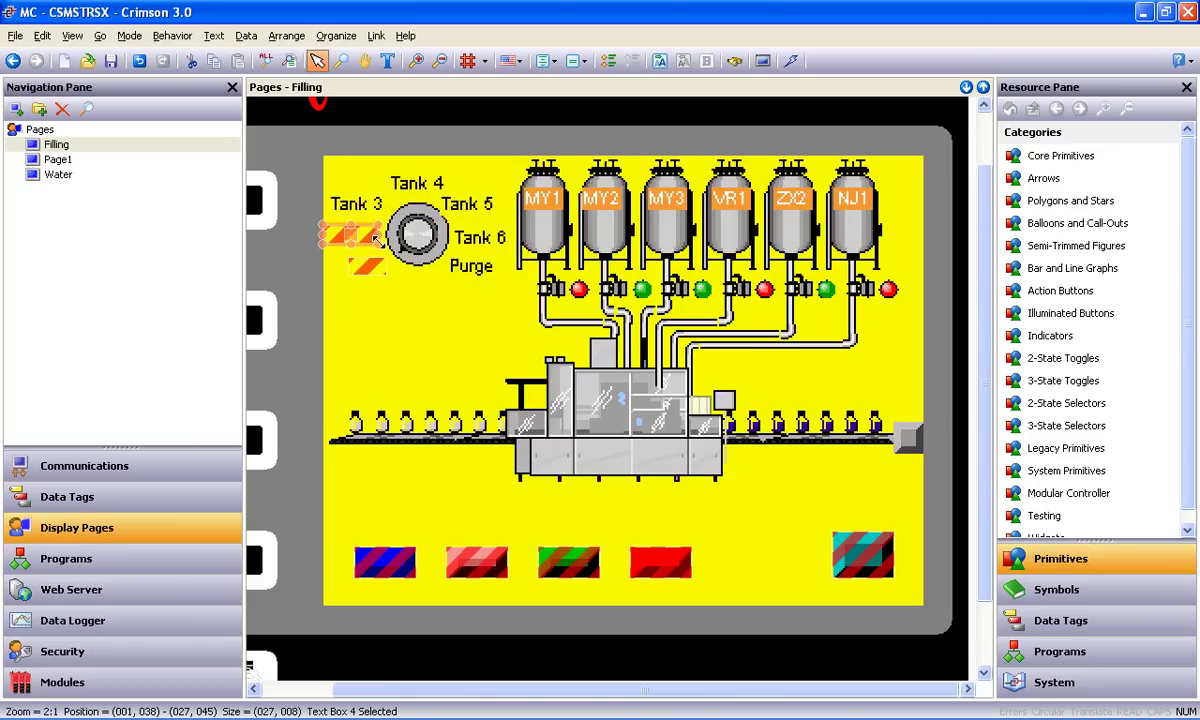
{"action": "left_click", "coordinate": [356, 266]}
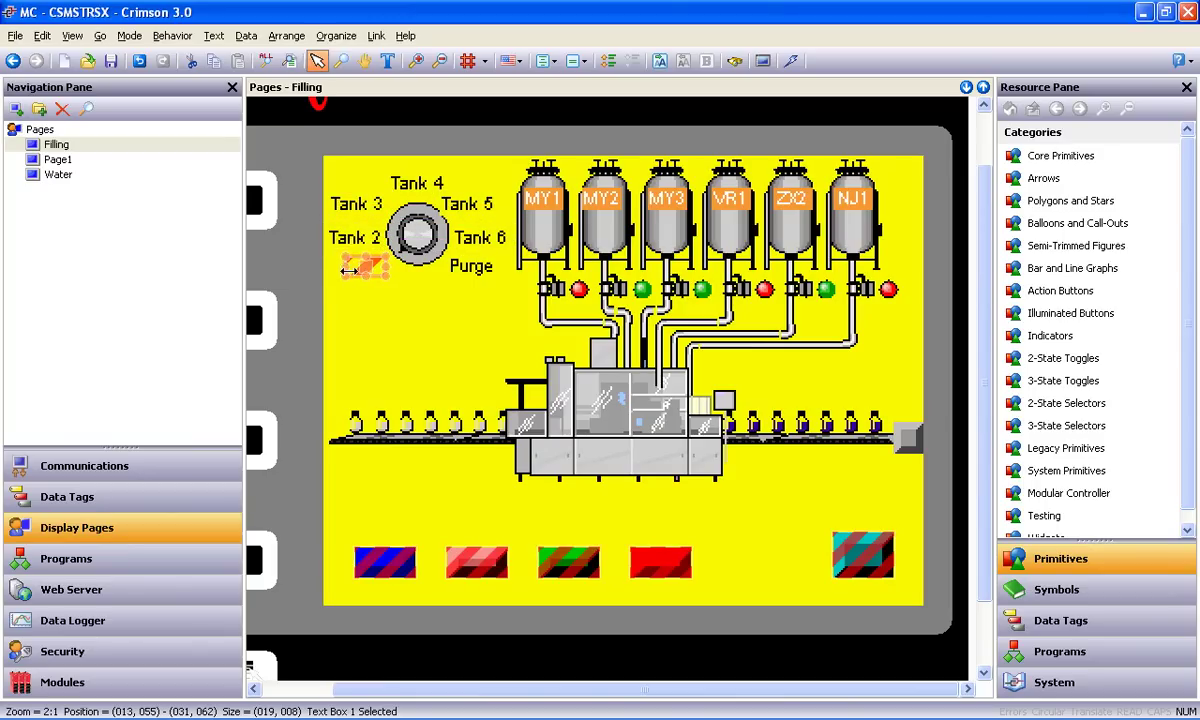
{"action": "left_click_drag", "start_coordinate": [344, 279], "coordinate": [330, 281]}
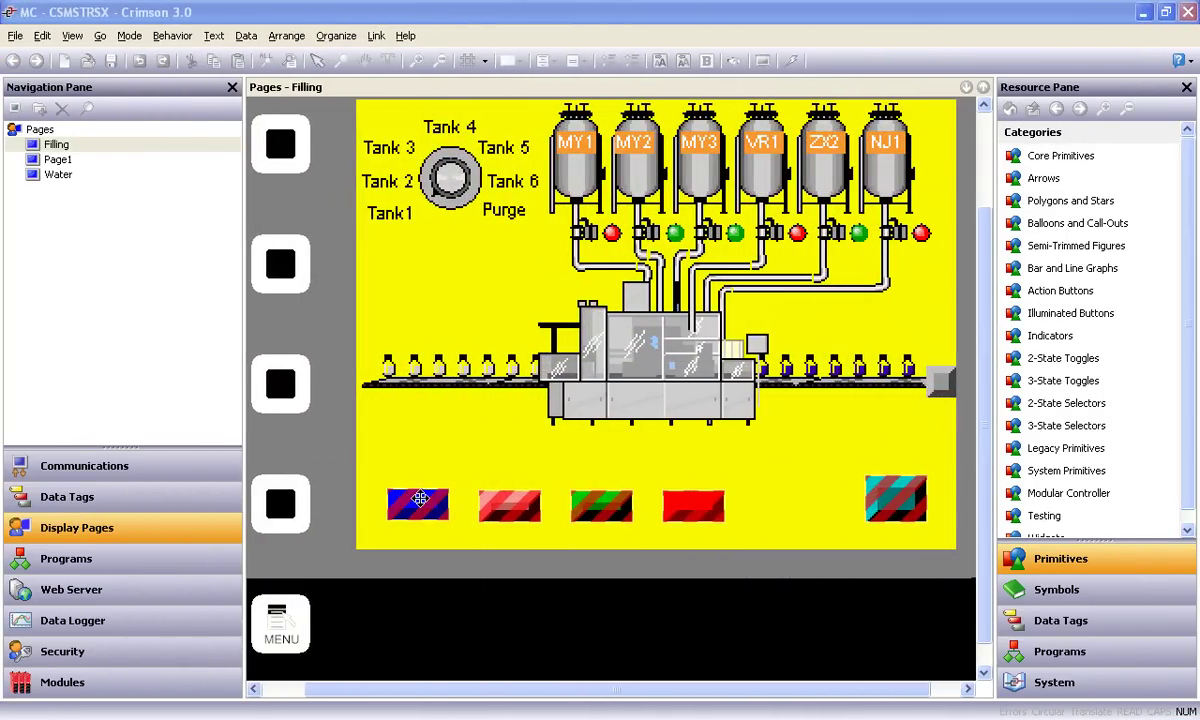
{"action": "left_click", "coordinate": [420, 498]}
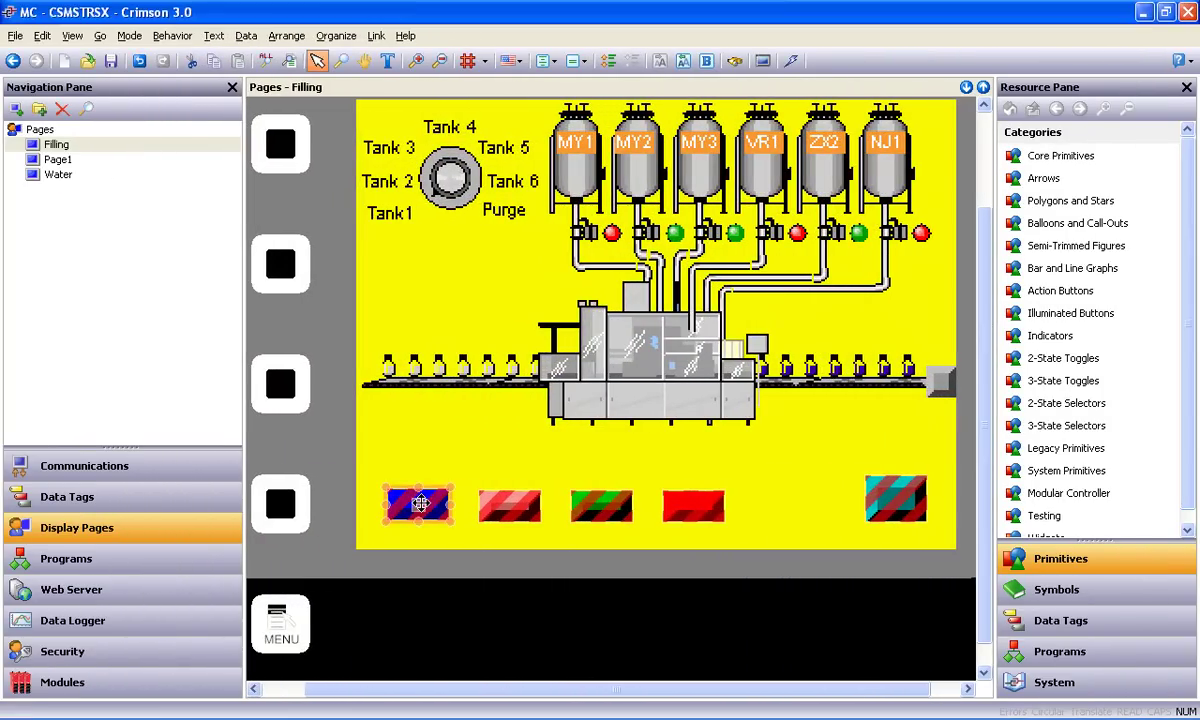
Widen the Home button, check its Hei 16 Regular font, then undo the resize.
{"action": "left_click_drag", "start_coordinate": [447, 486], "coordinate": [497, 461]}
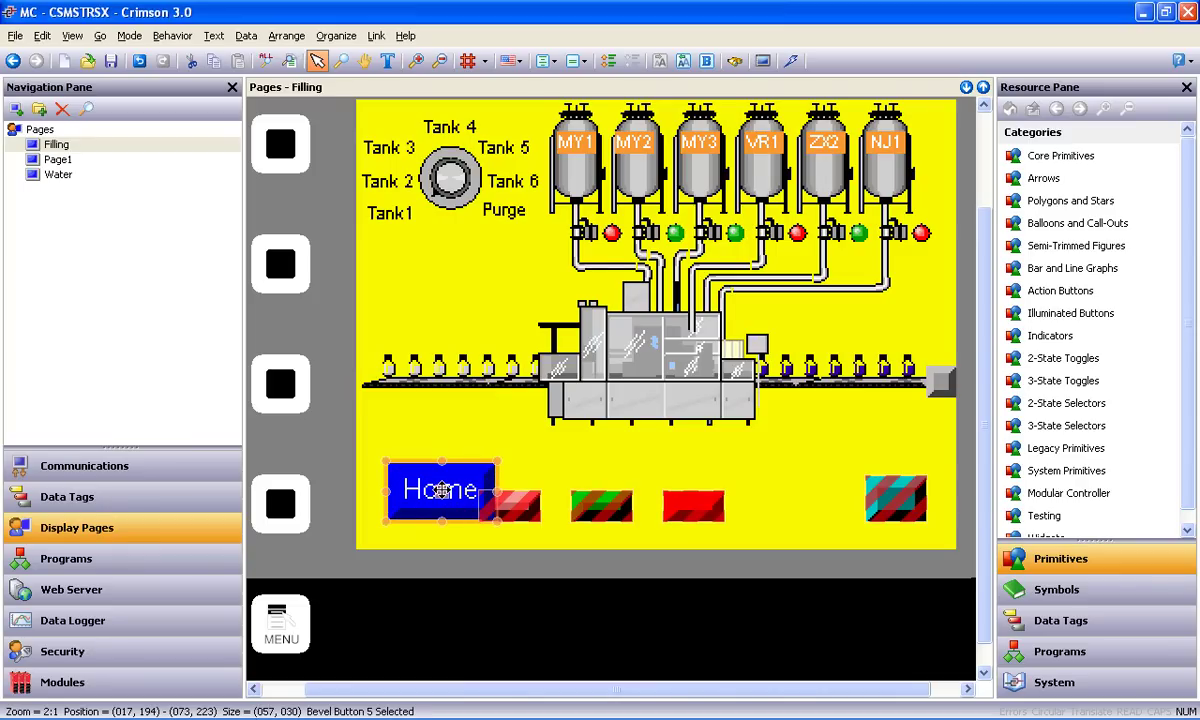
{"action": "double_click", "coordinate": [442, 489]}
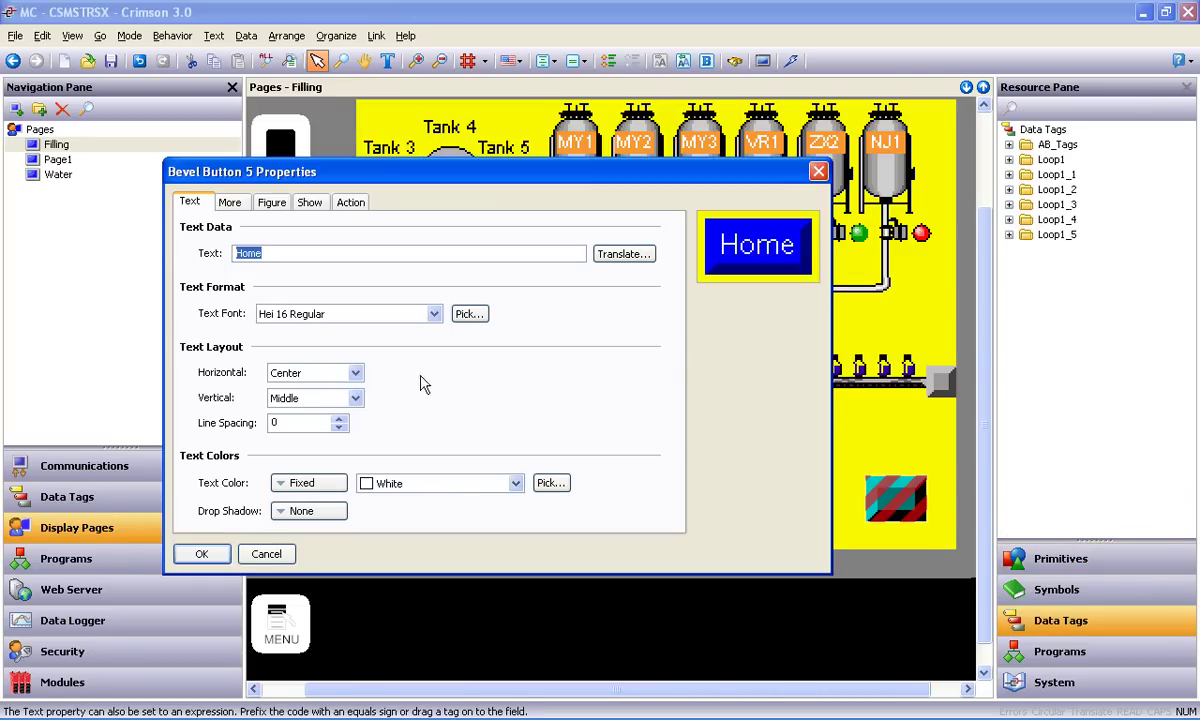
{"action": "left_click", "coordinate": [204, 558]}
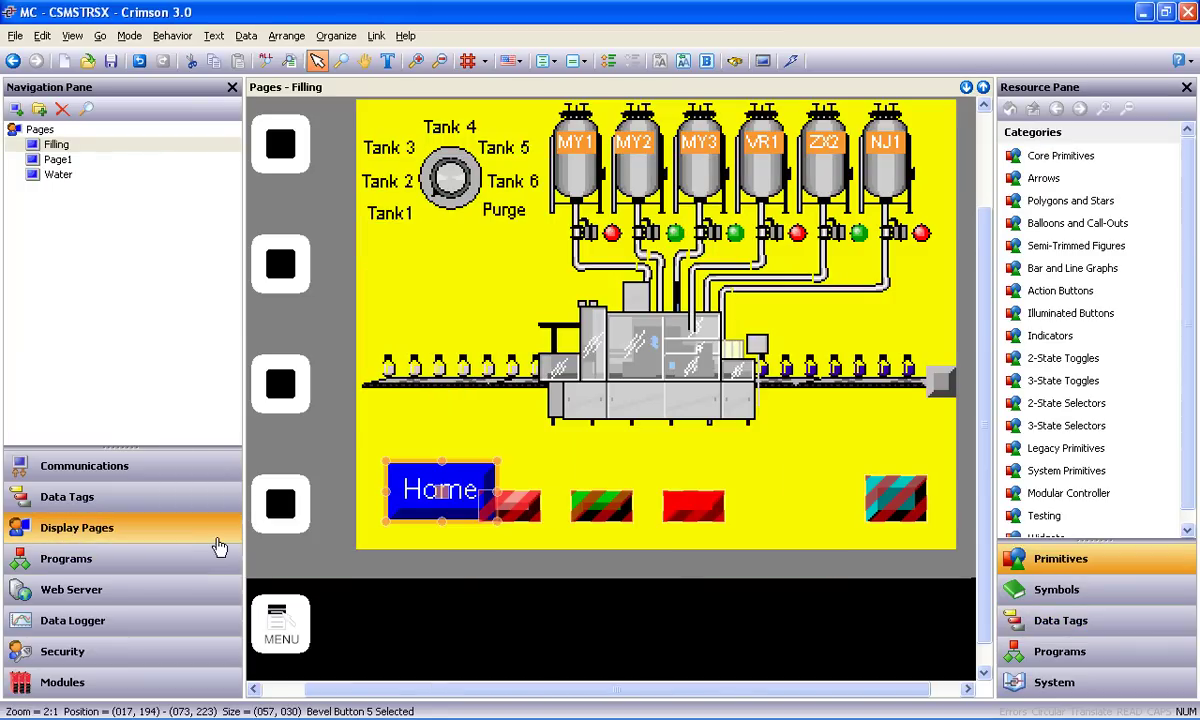
{"action": "key", "text": "ctrl+z"}
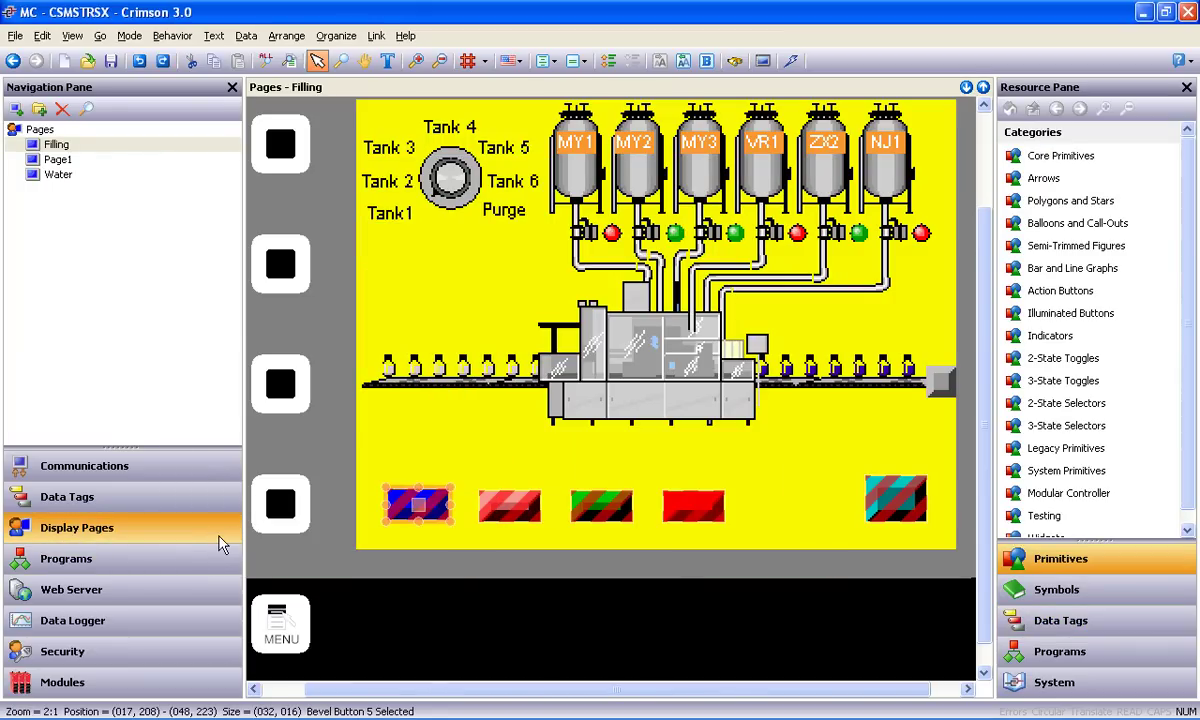
Open the Pages font database manager with system fonts included.
{"action": "left_click", "coordinate": [40, 130]}
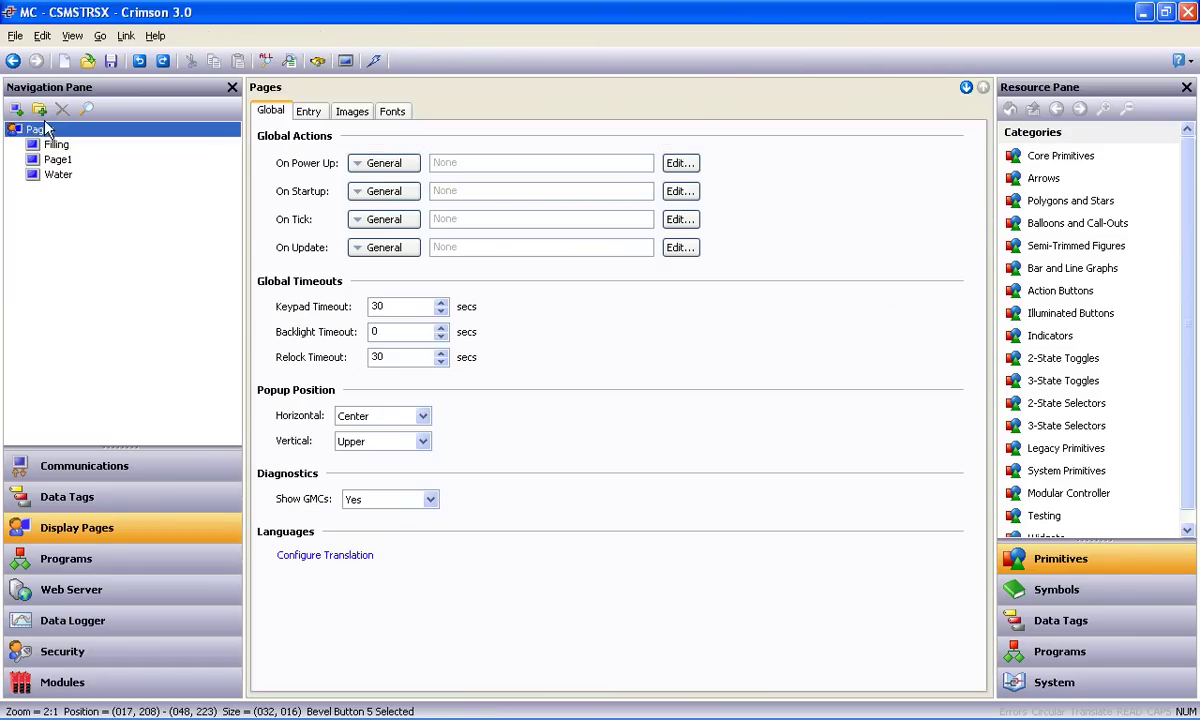
{"action": "left_click", "coordinate": [393, 112]}
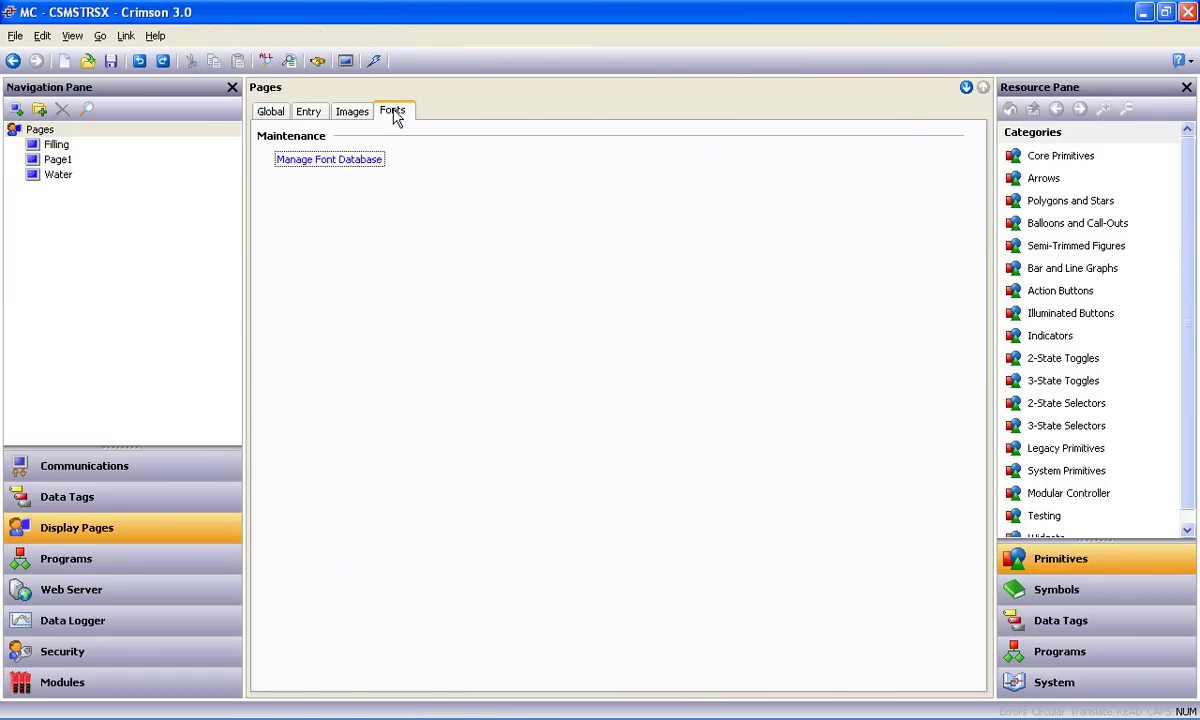
{"action": "left_click", "coordinate": [334, 161]}
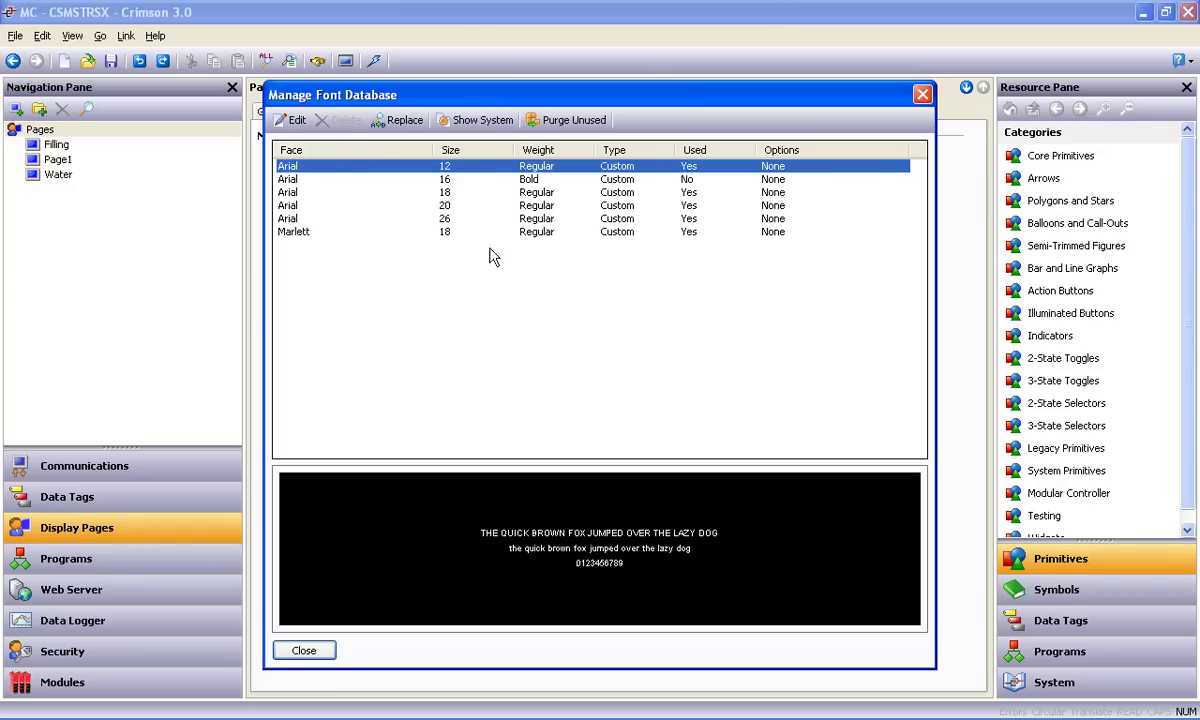
{"action": "left_click", "coordinate": [476, 122]}
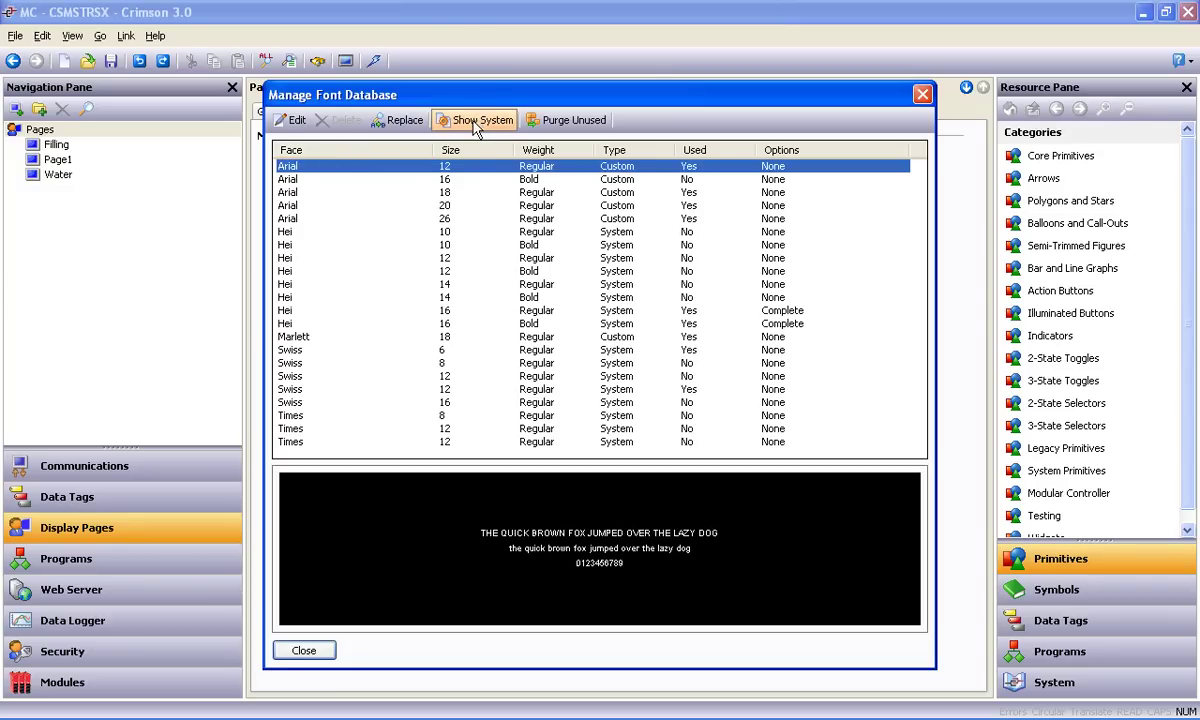
Replace the Hei 16 Regular font with Hei 12 Regular and close the font manager.
{"action": "left_click", "coordinate": [524, 311]}
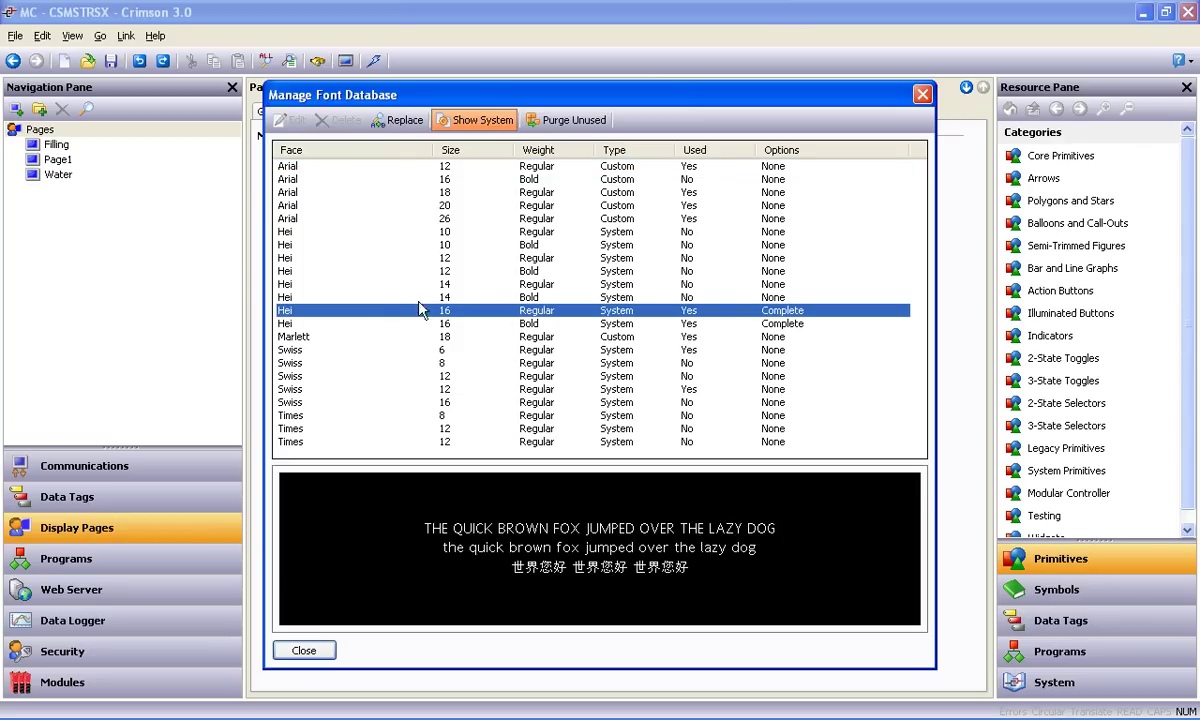
{"action": "left_click", "coordinate": [405, 121]}
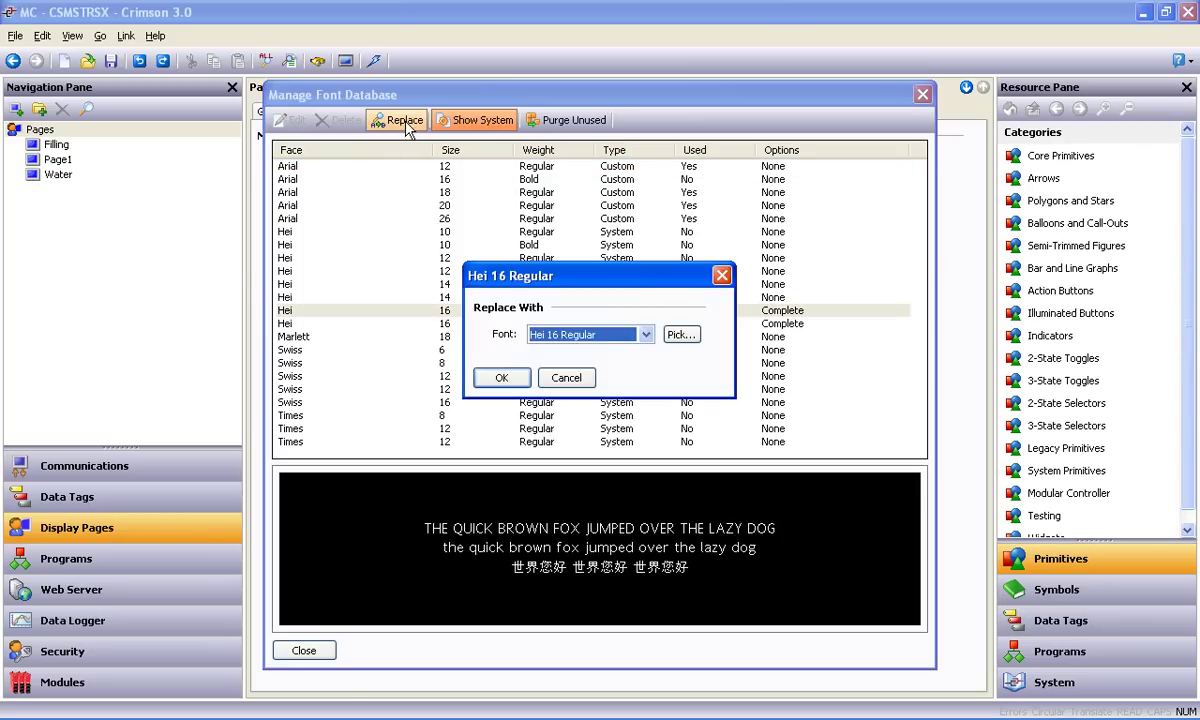
{"action": "left_click", "coordinate": [645, 334]}
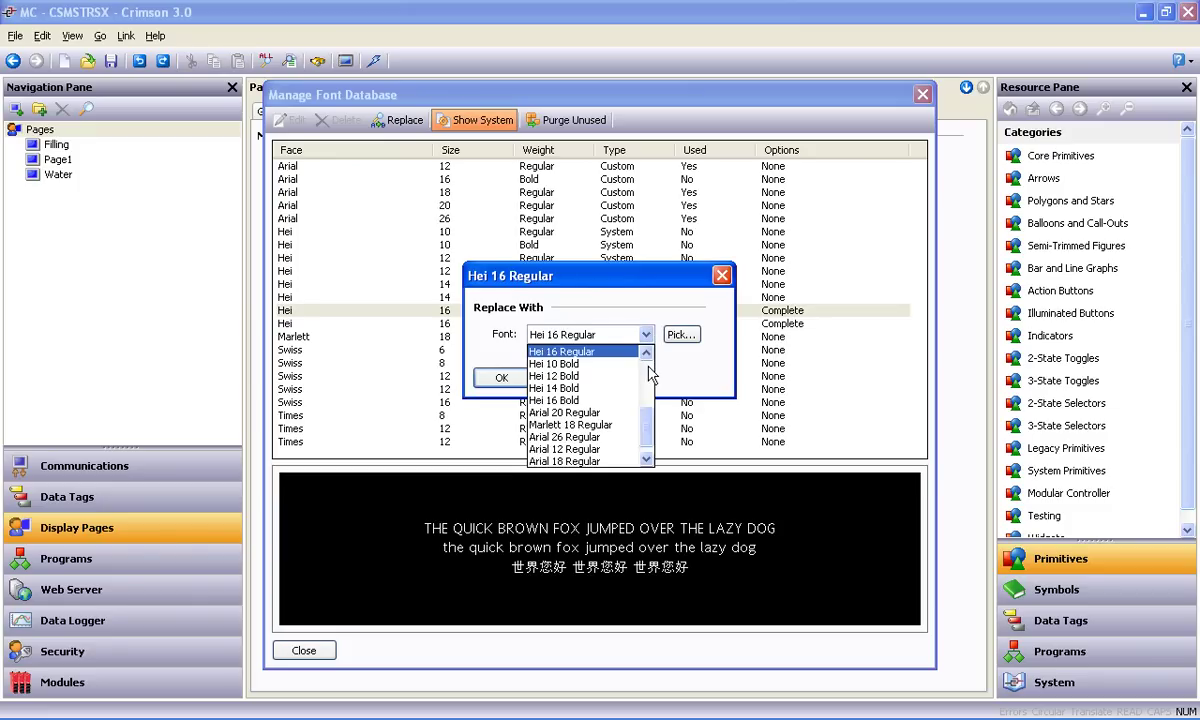
{"action": "scroll", "coordinate": [650, 373], "scroll_direction": "up", "scroll_amount": 3}
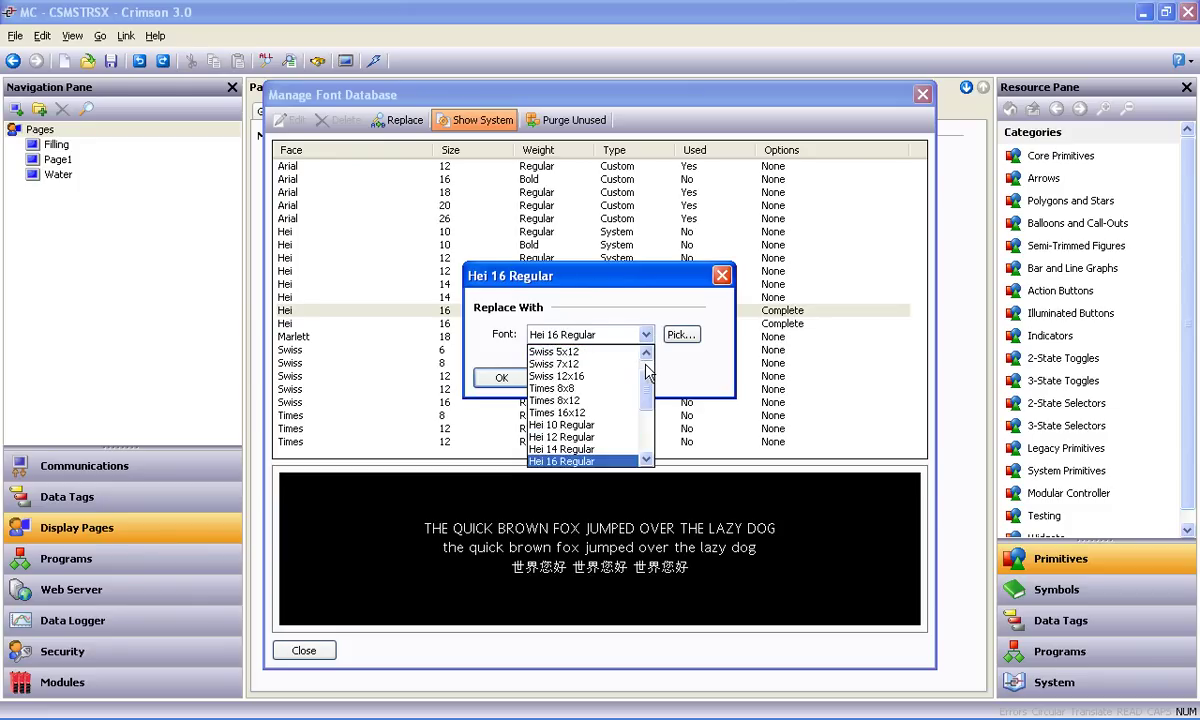
{"action": "left_click", "coordinate": [588, 440]}
{"action": "left_click", "coordinate": [501, 377]}
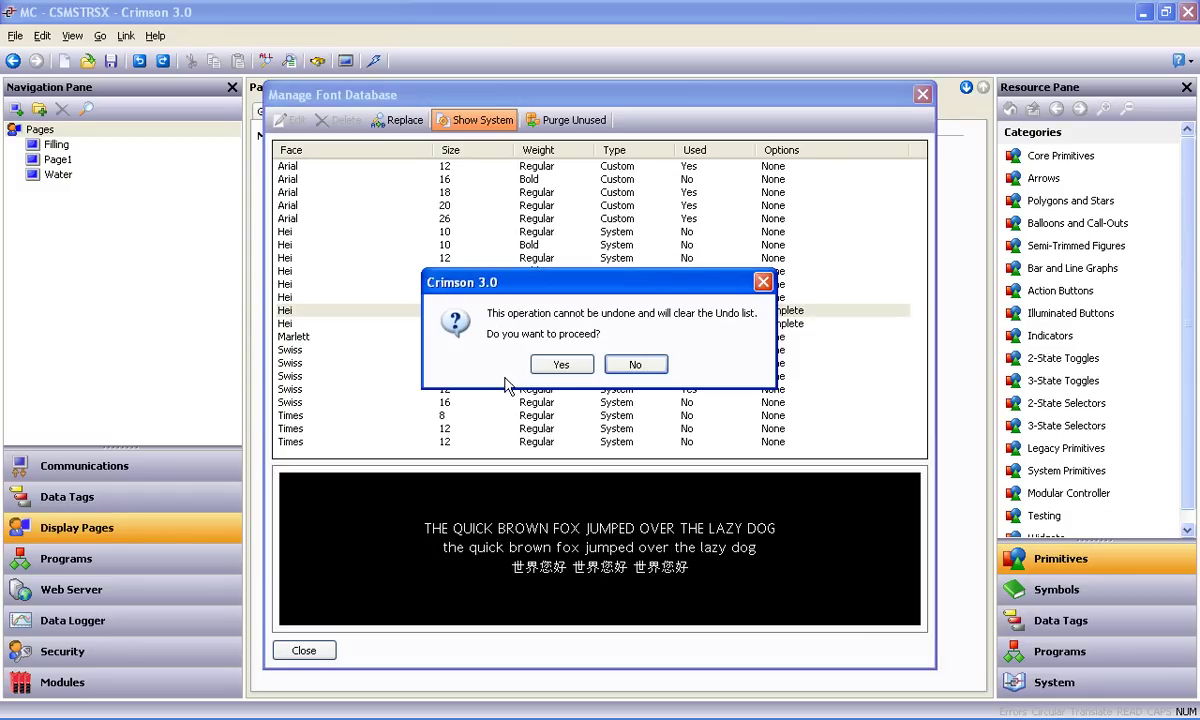
{"action": "left_click", "coordinate": [562, 368]}
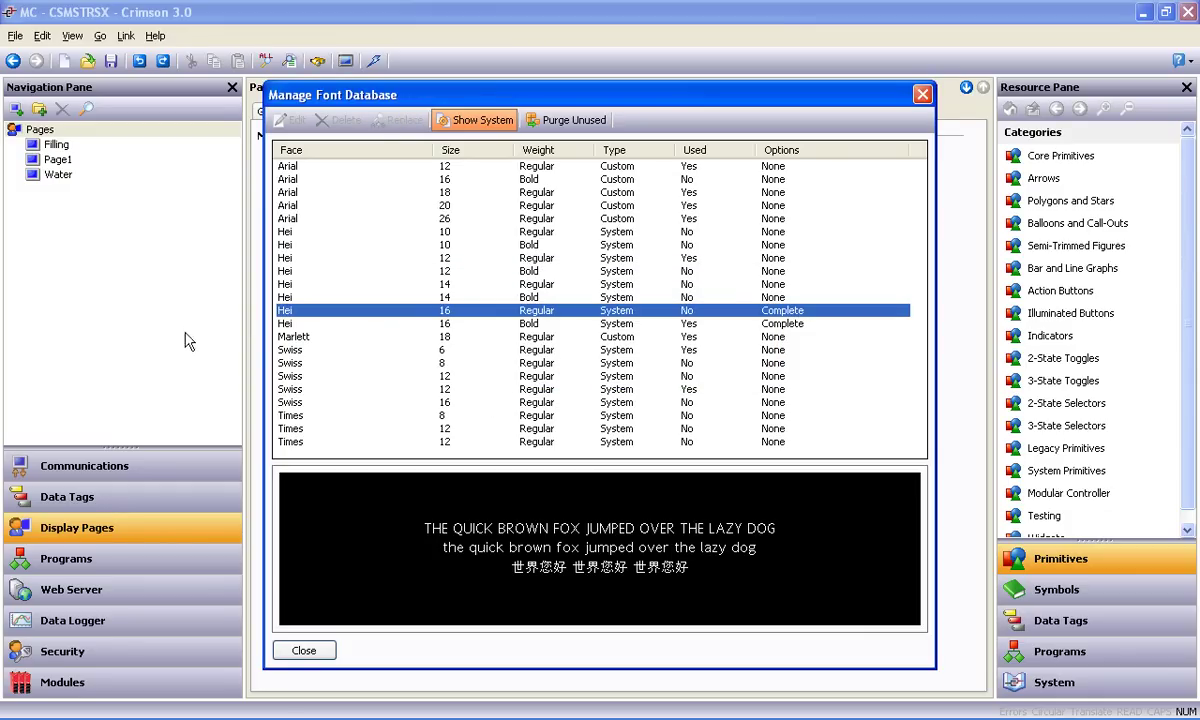
{"action": "left_click", "coordinate": [302, 652]}
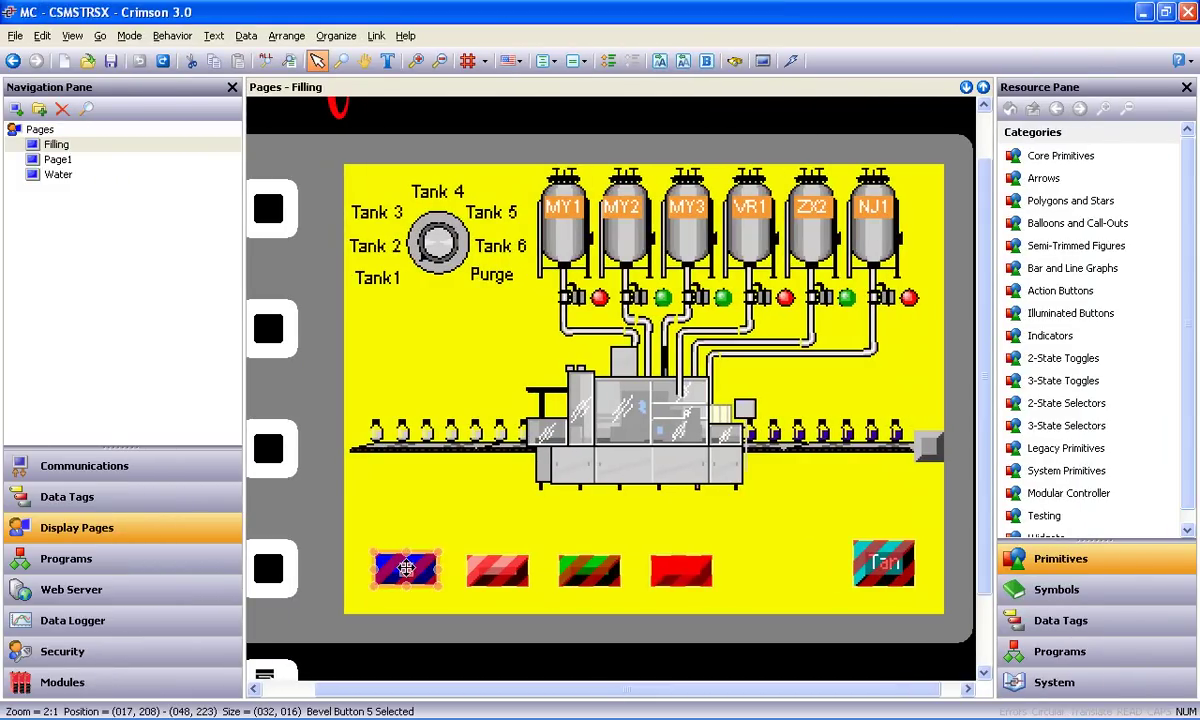
Enlarge Home, then size the Alarms, Start and Stop buttons the same as Home.
{"action": "left_click_drag", "start_coordinate": [437, 553], "coordinate": [463, 533]}
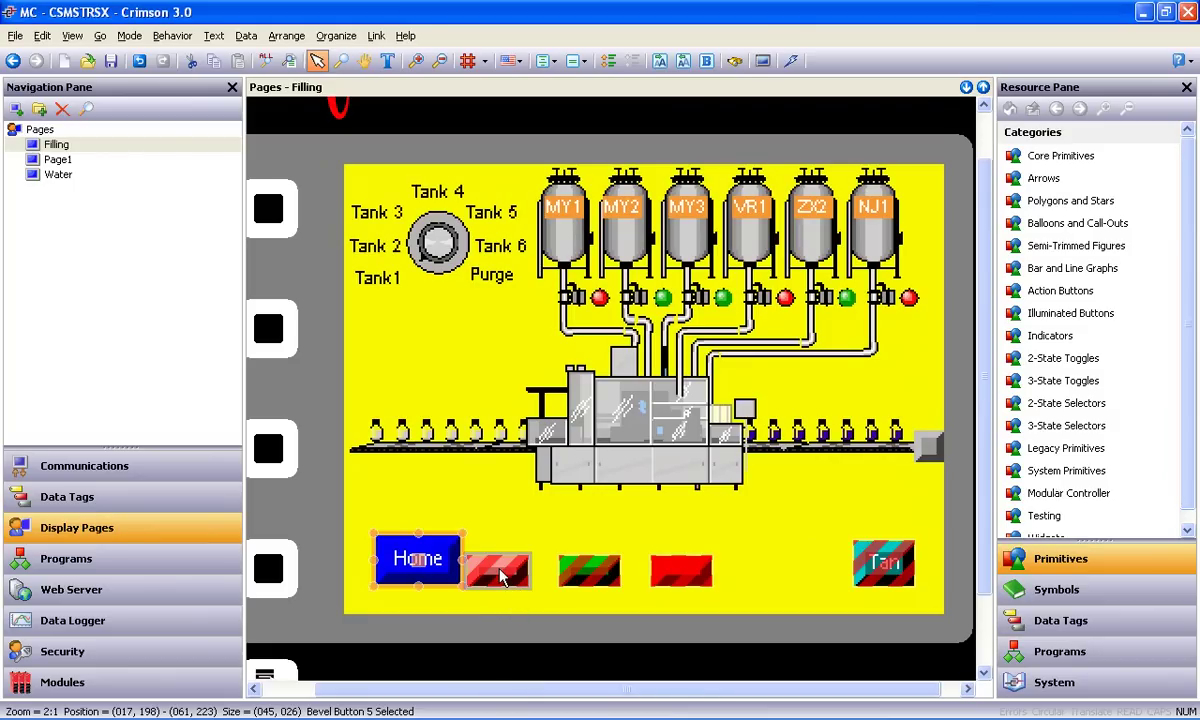
{"action": "left_click", "coordinate": [506, 572]}
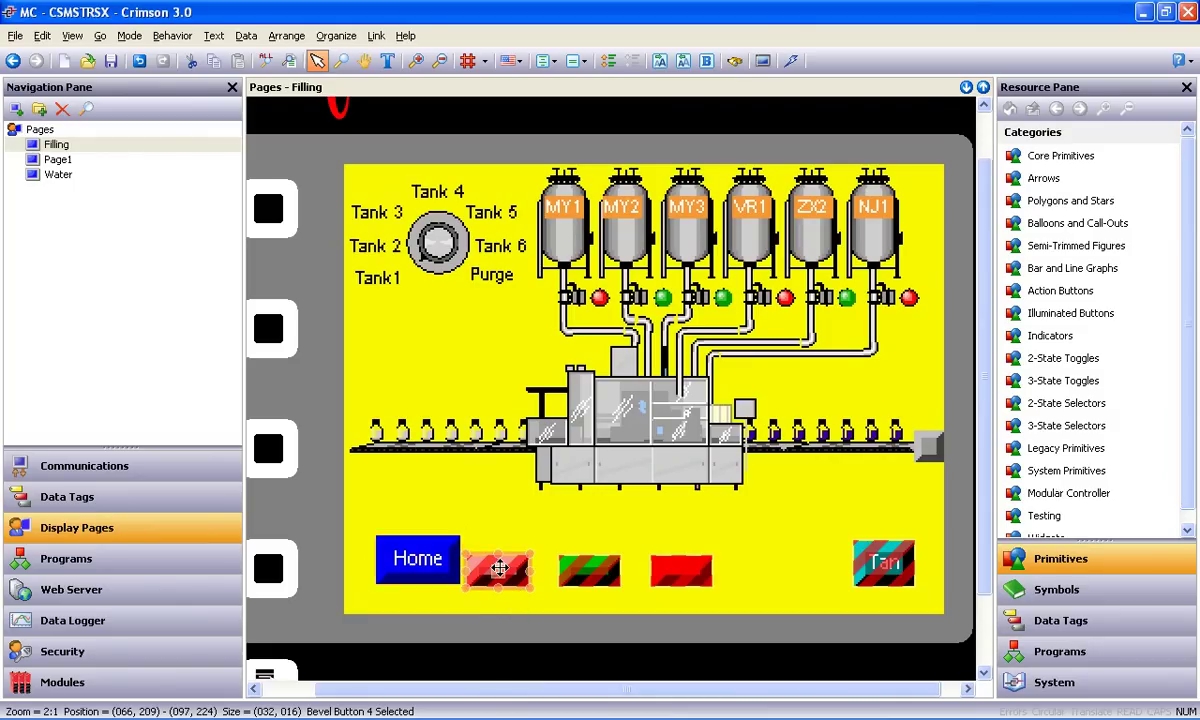
{"action": "left_click", "coordinate": [589, 570], "text": "shift"}
{"action": "left_click", "coordinate": [683, 570], "text": "shift"}
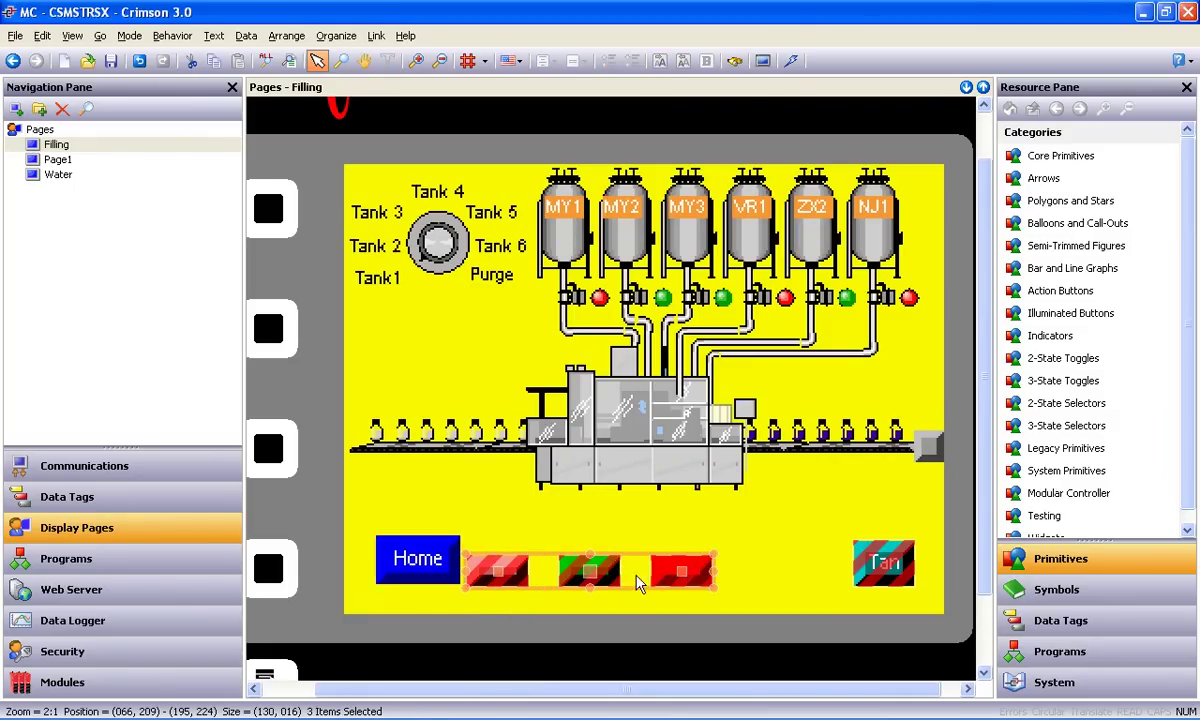
{"action": "right_click", "coordinate": [591, 580]}
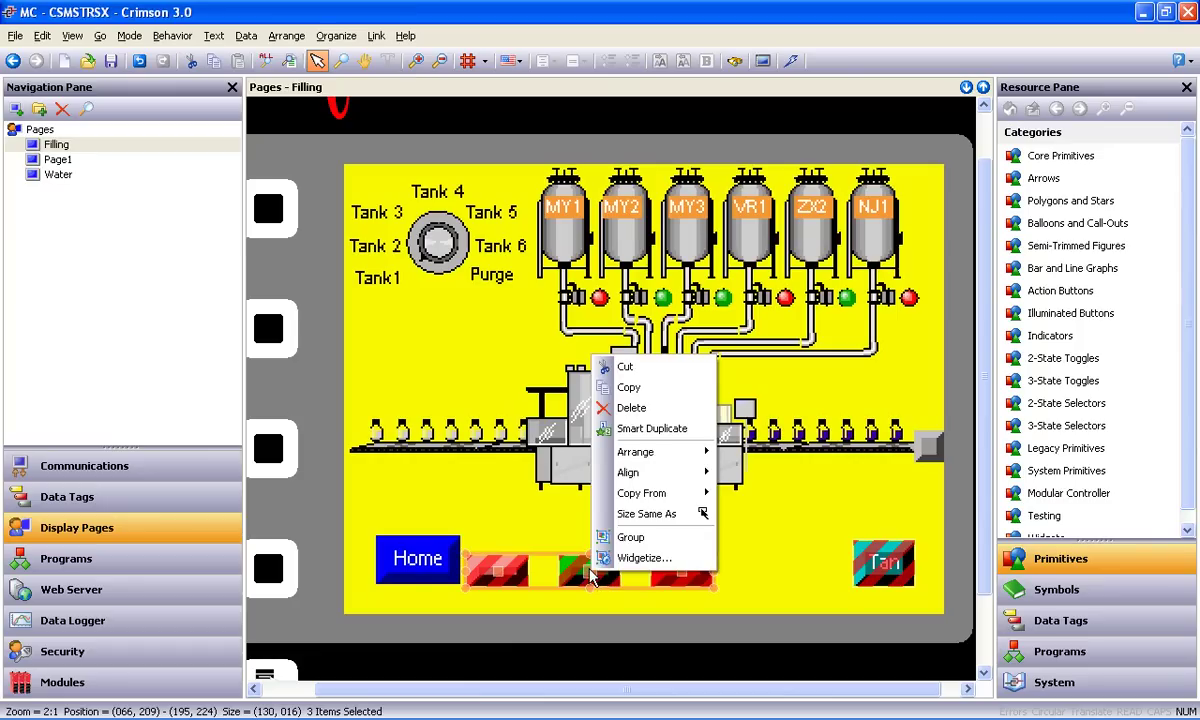
{"action": "left_click", "coordinate": [645, 515]}
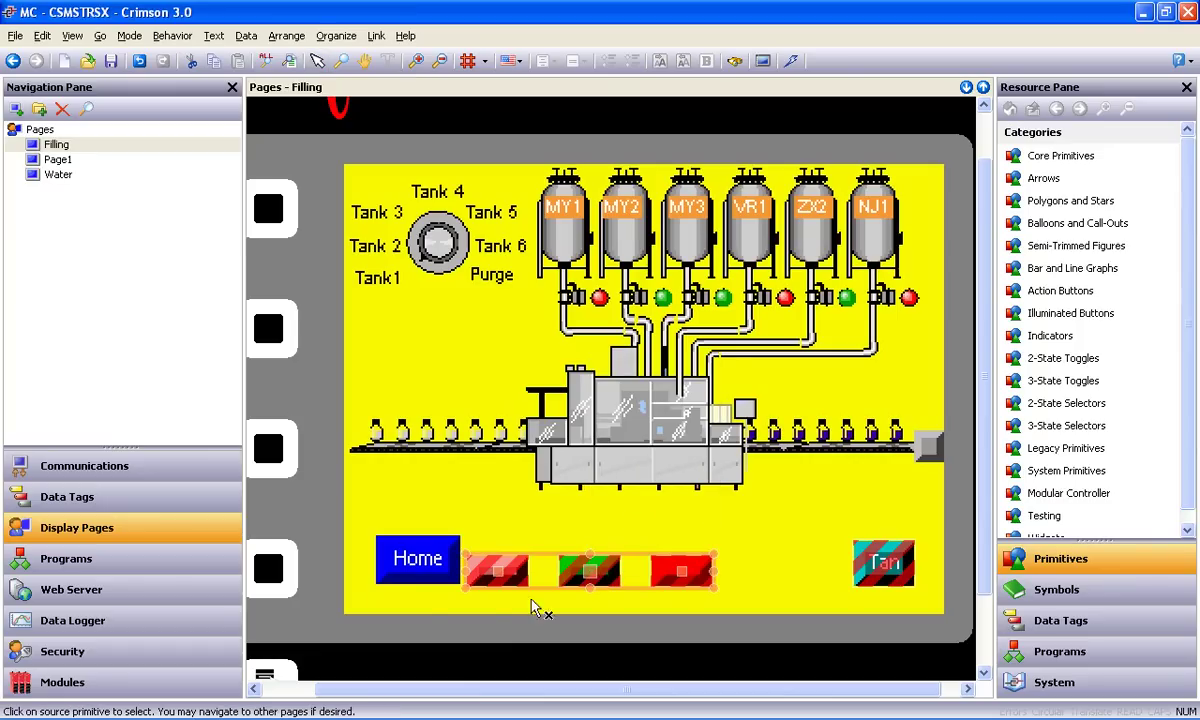
{"action": "left_click", "coordinate": [420, 577]}
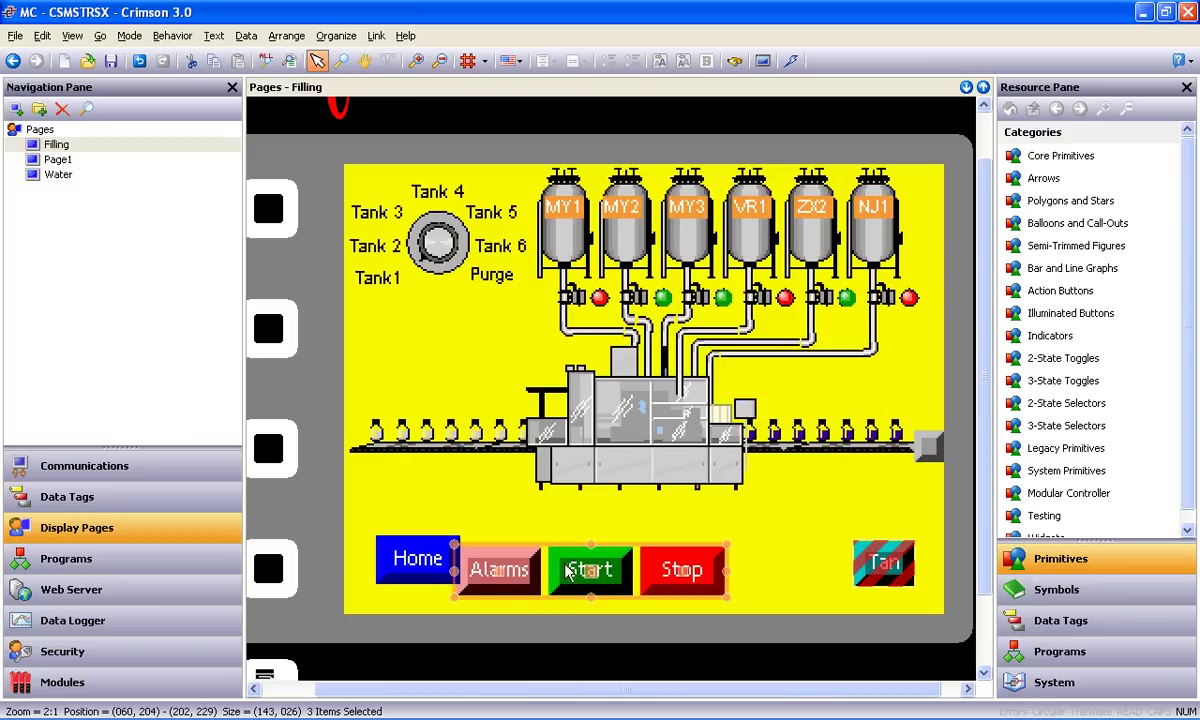
Align the tops of the Alarms, Start and Stop buttons with Home.
{"action": "left_click_drag", "start_coordinate": [590, 569], "coordinate": [620, 560]}
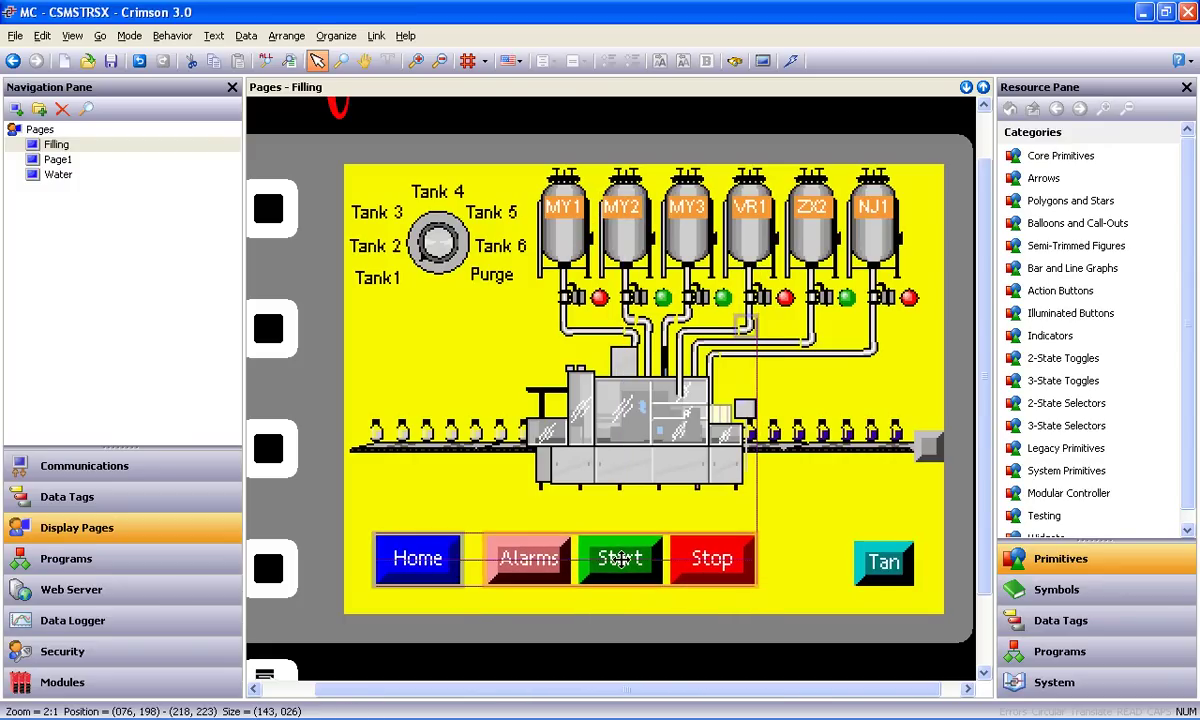
{"action": "left_click_drag", "start_coordinate": [620, 560], "coordinate": [633, 549]}
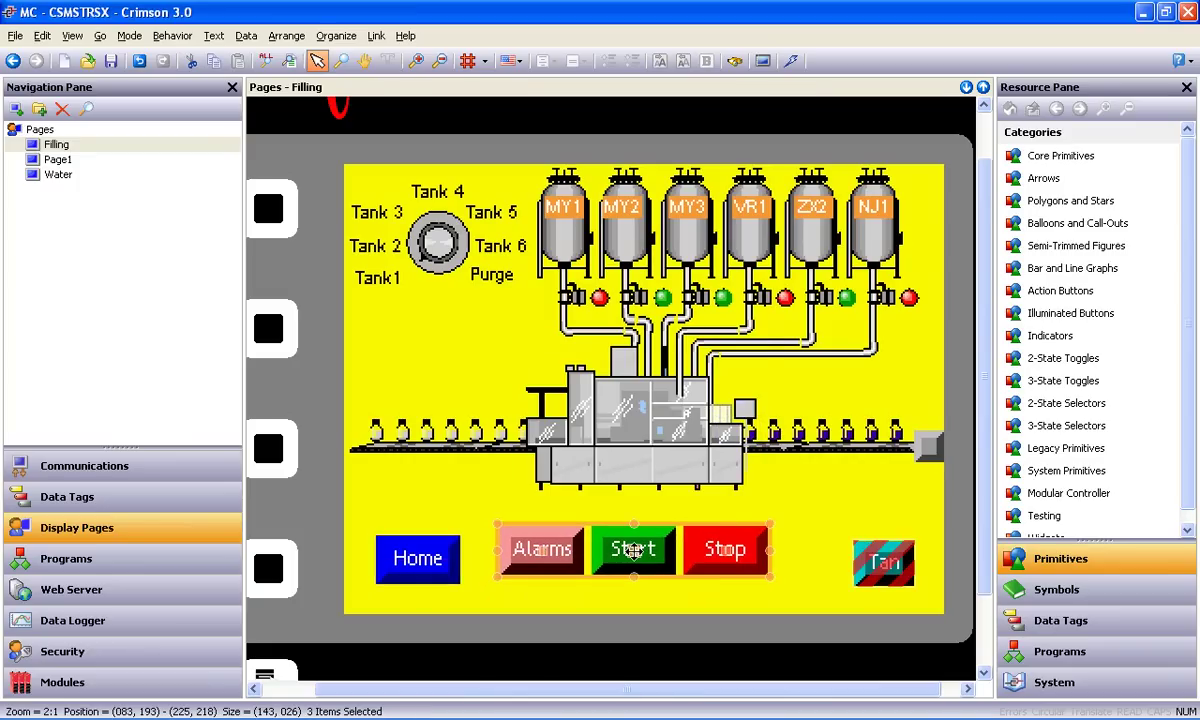
{"action": "right_click", "coordinate": [633, 549]}
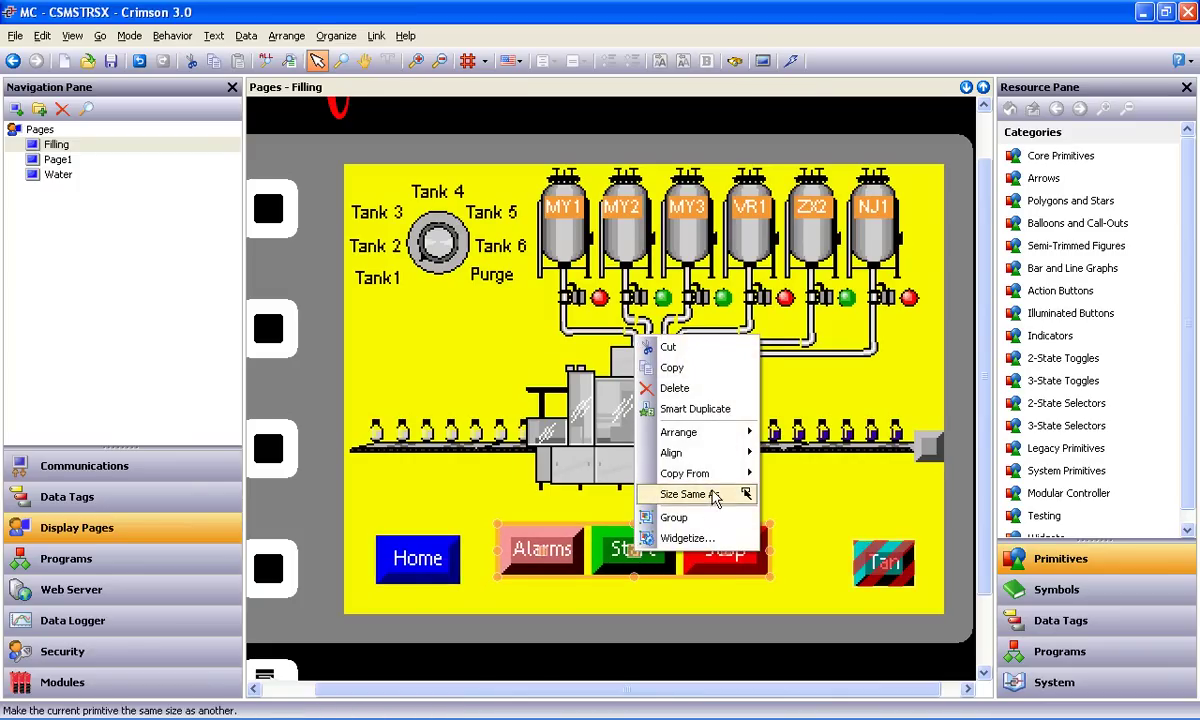
{"action": "mouse_move", "coordinate": [674, 452]}
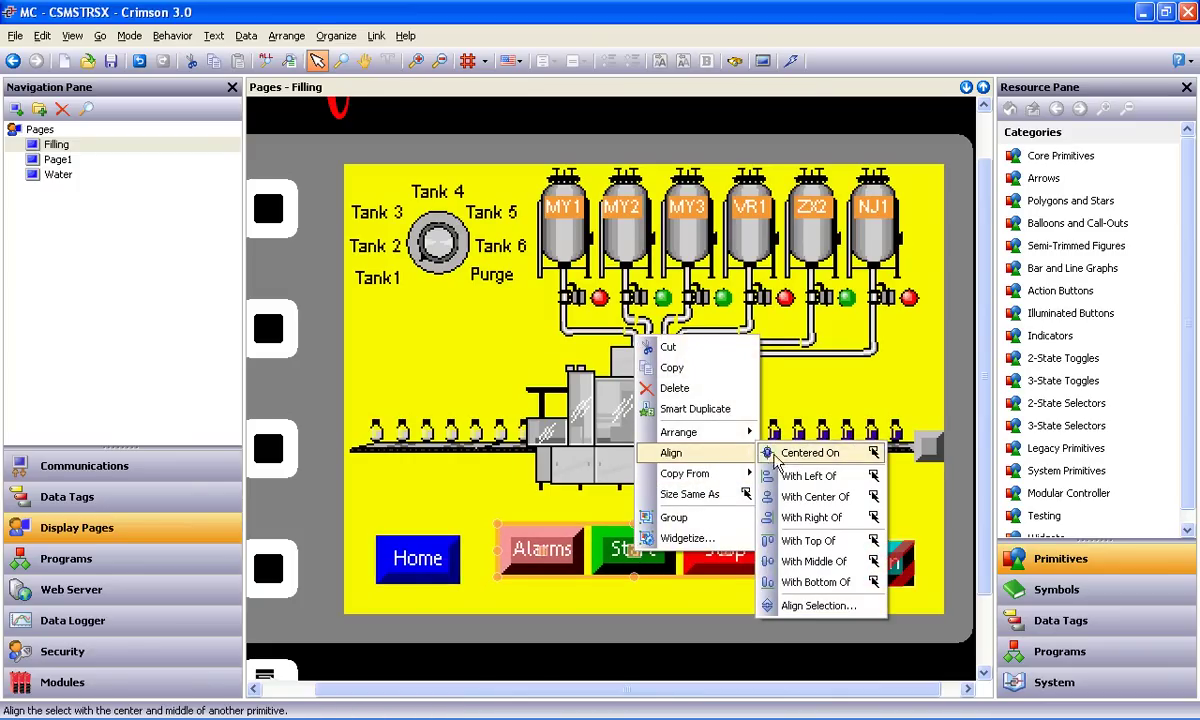
{"action": "left_click", "coordinate": [810, 541]}
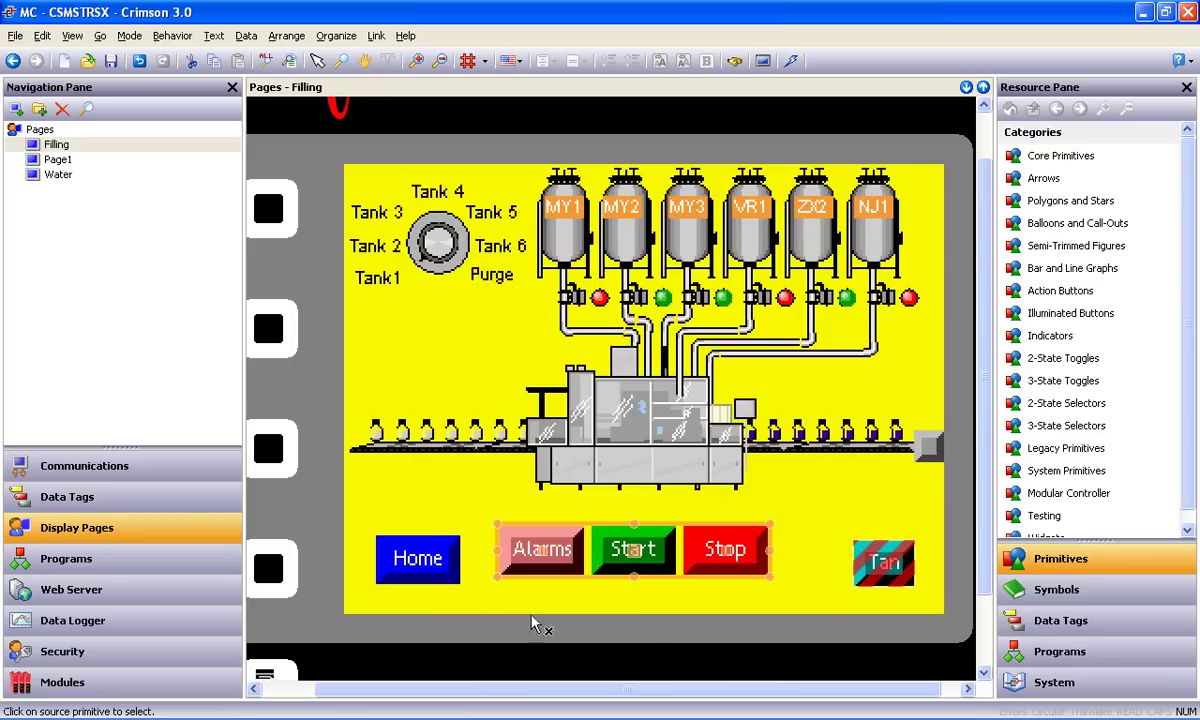
{"action": "left_click", "coordinate": [424, 569]}
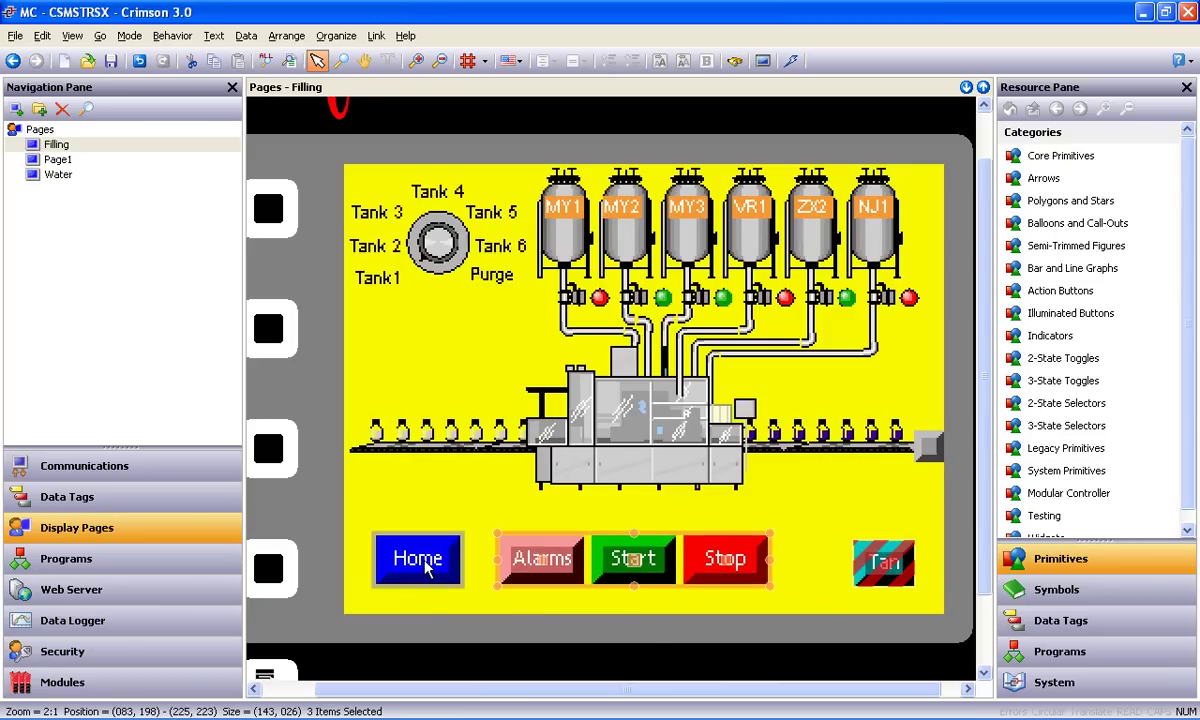
Space Home, Alarms, Start and Stop equally across the row horizontally.
{"action": "left_click", "coordinate": [428, 566]}
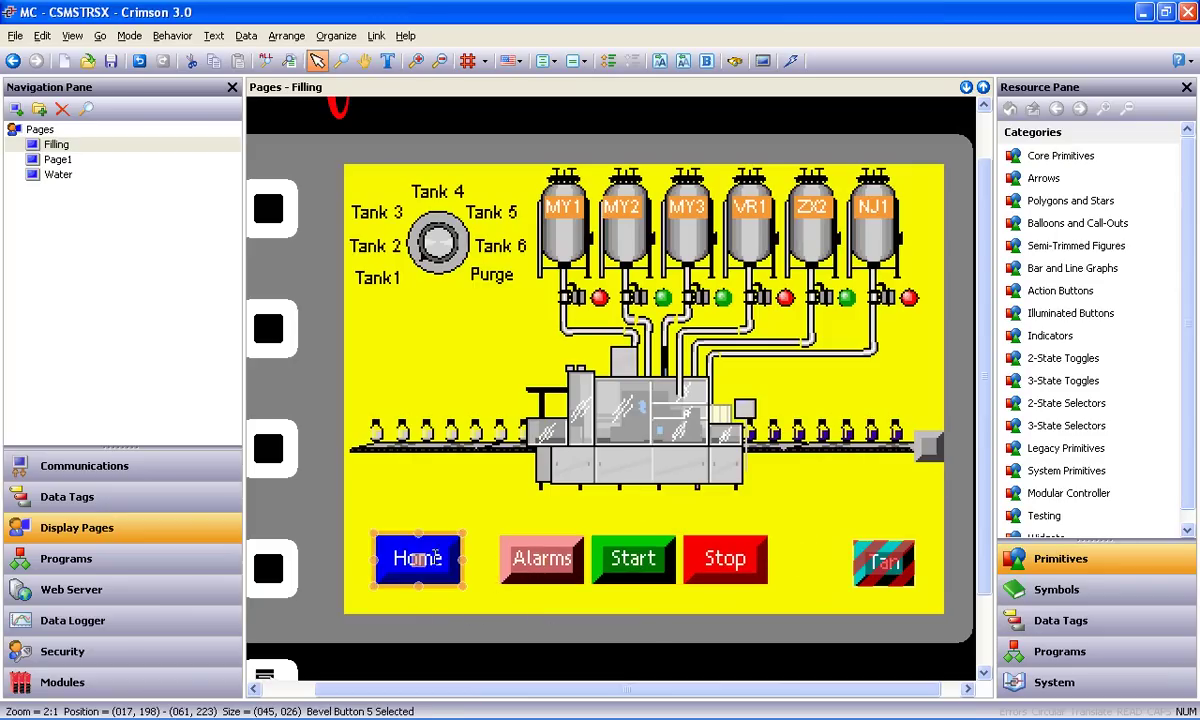
{"action": "left_click", "coordinate": [540, 560], "text": "shift"}
{"action": "left_click", "coordinate": [628, 565], "text": "shift"}
{"action": "left_click", "coordinate": [716, 560], "text": "shift"}
{"action": "right_click", "coordinate": [657, 566]}
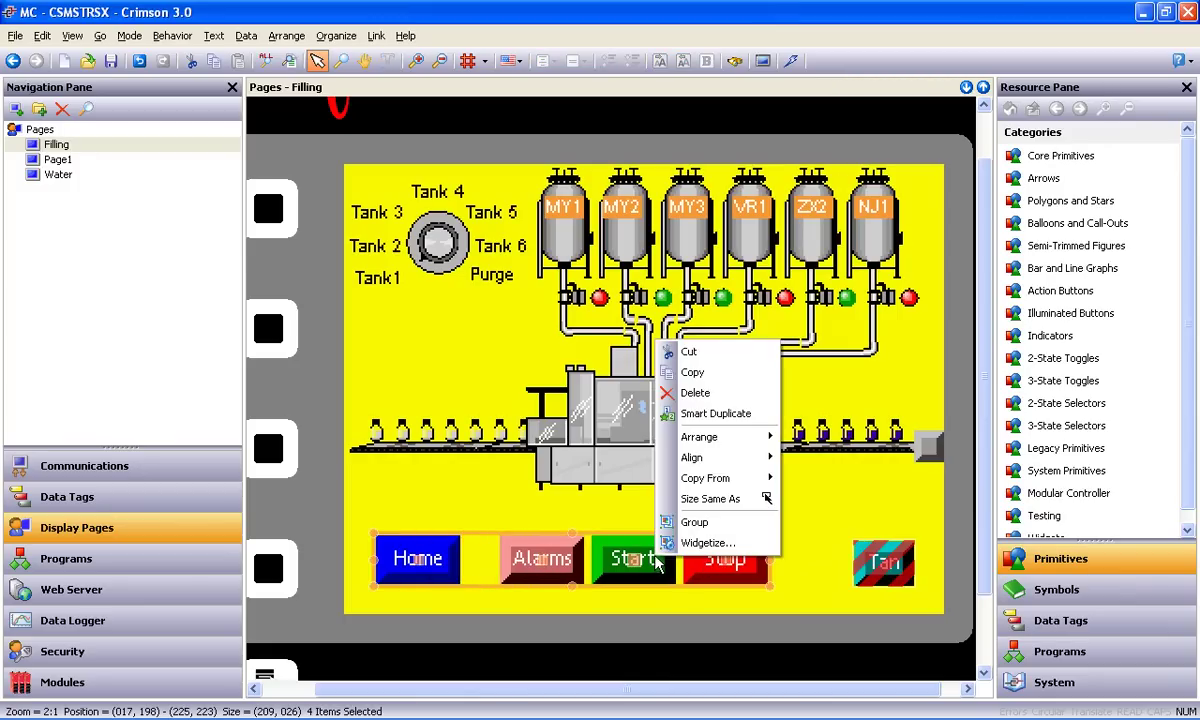
{"action": "mouse_move", "coordinate": [700, 437]}
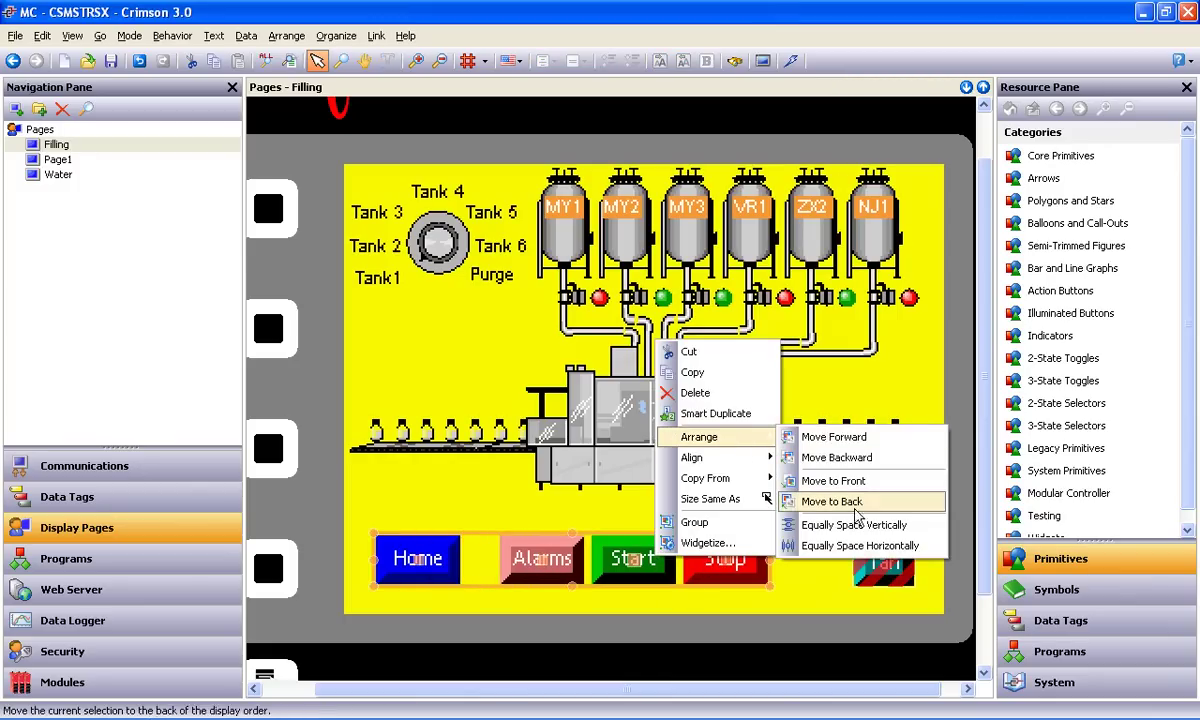
{"action": "left_click", "coordinate": [849, 548]}
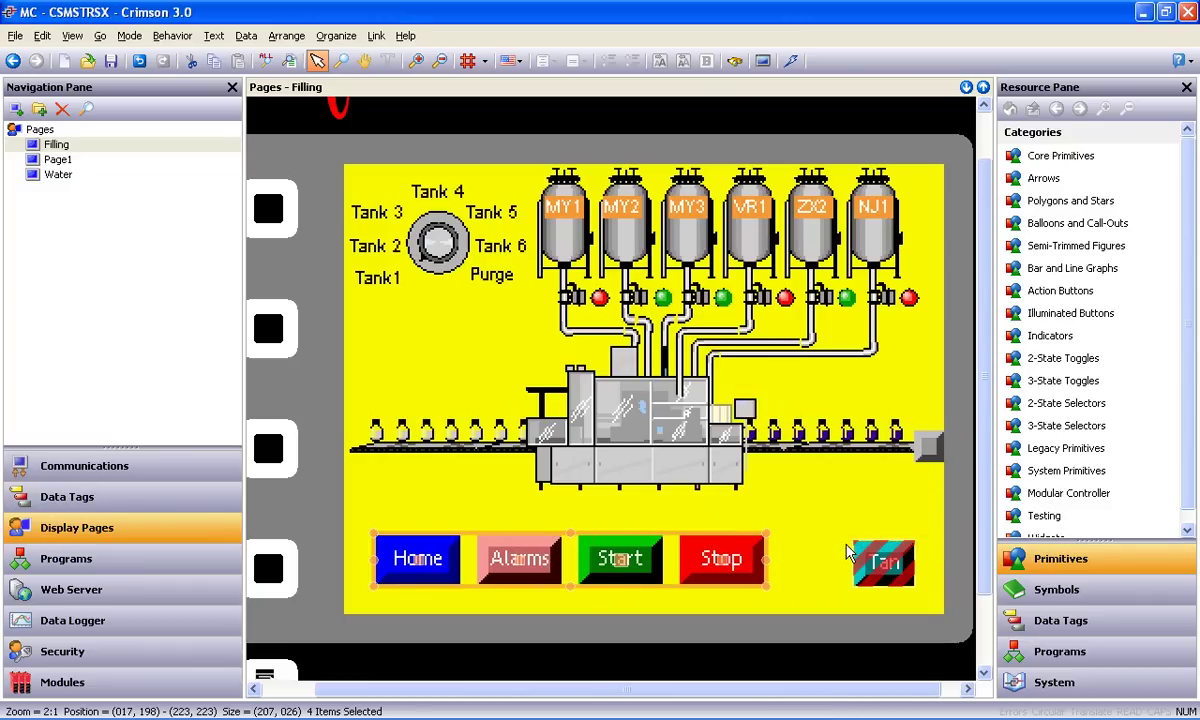
{"action": "left_click", "coordinate": [860, 562]}
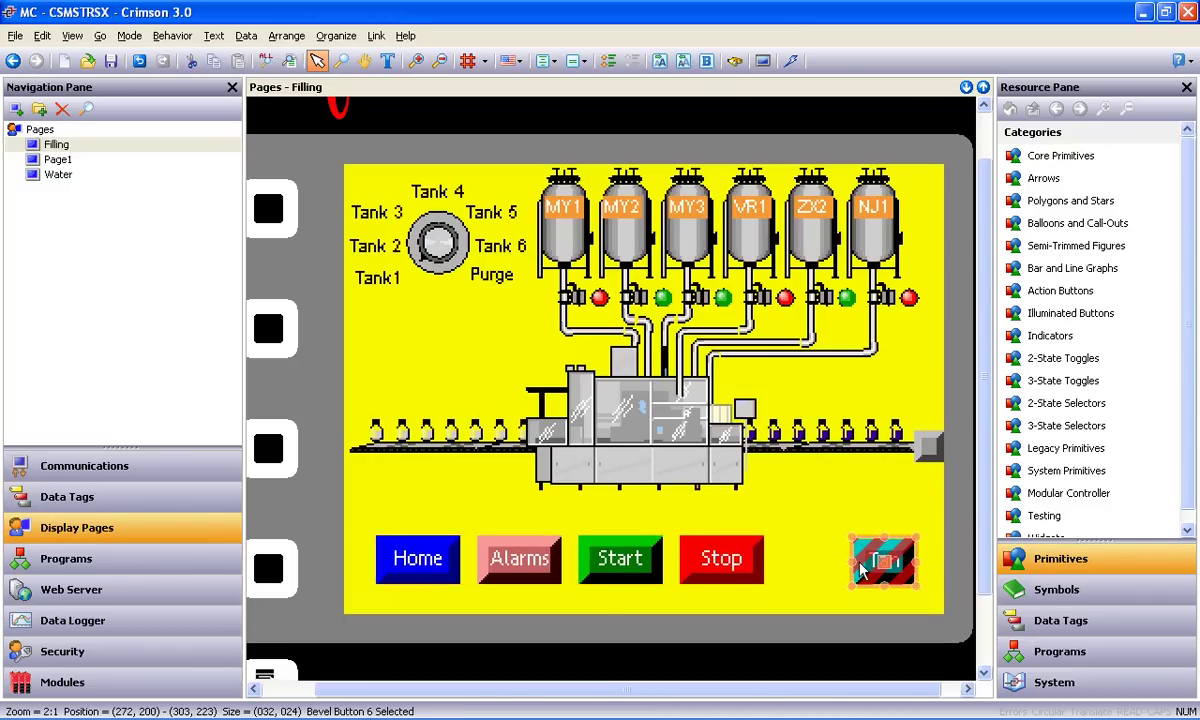
Widen the tan button so its full Tank Temps label shows beside Stop.
{"action": "mouse_move", "coordinate": [850, 562]}
{"action": "left_mouse_down"}
{"action": "mouse_move", "coordinate": [785, 563]}
{"action": "mouse_move", "coordinate": [856, 558]}
{"action": "left_mouse_up"}
{"action": "left_click", "coordinate": [742, 599]}
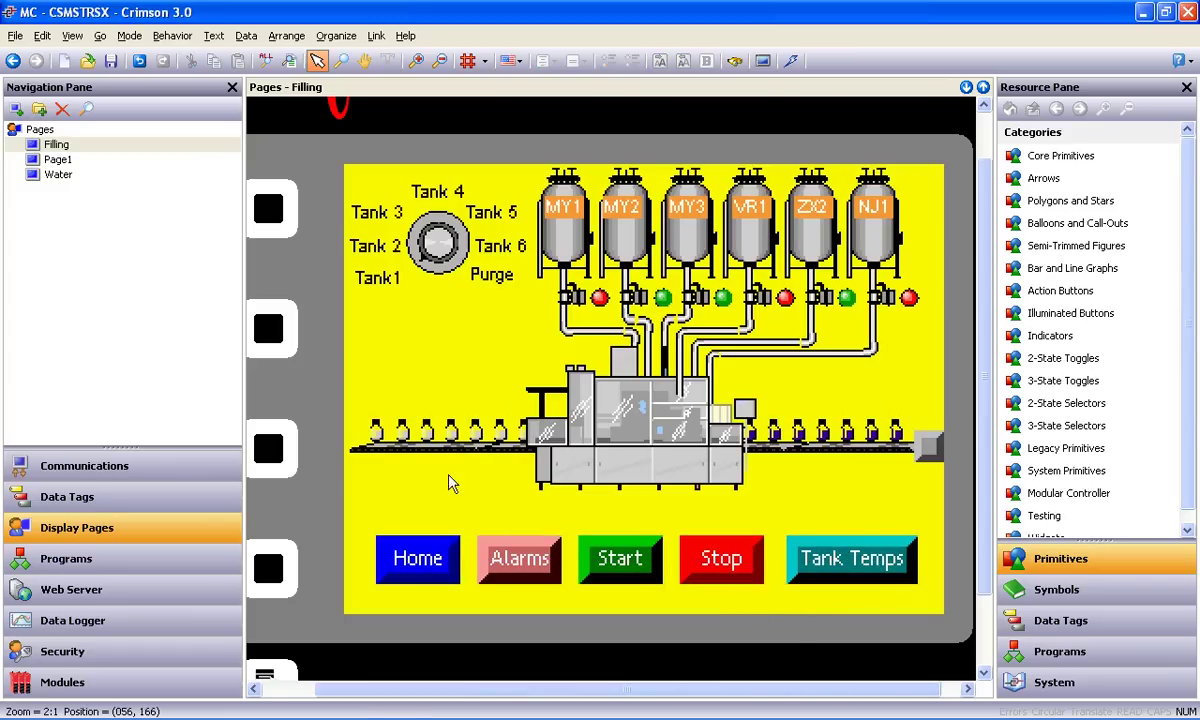